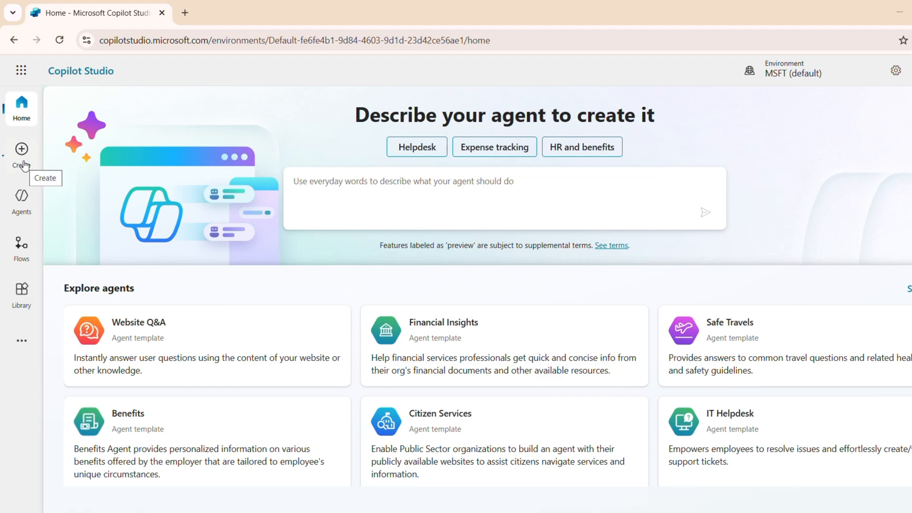
Step: Create a new agent from scratch with the default settings, without using a template or entering a description
click(21, 156)
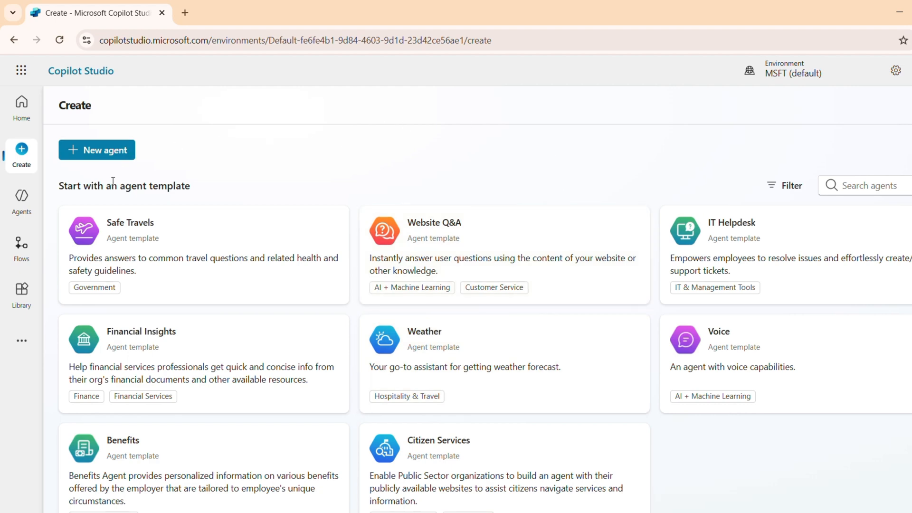
scroll(214, 205, down, 1)
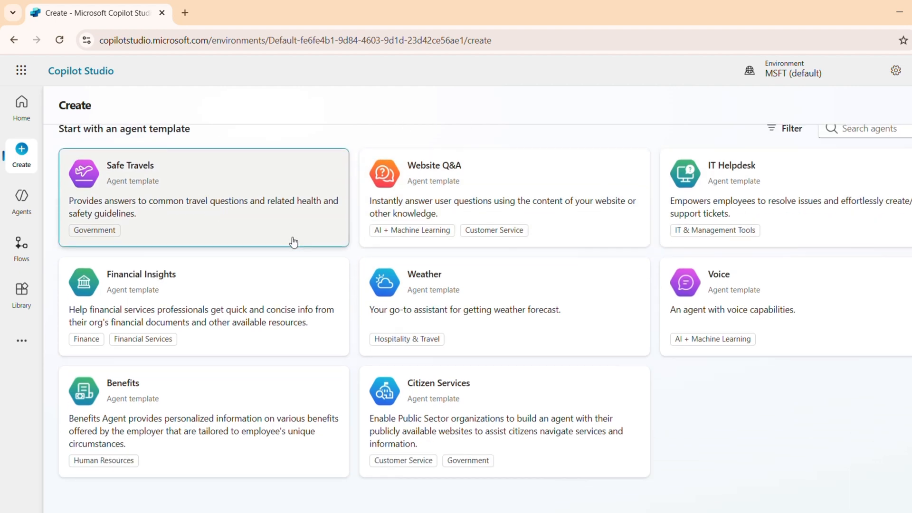
scroll(266, 242, up, 1)
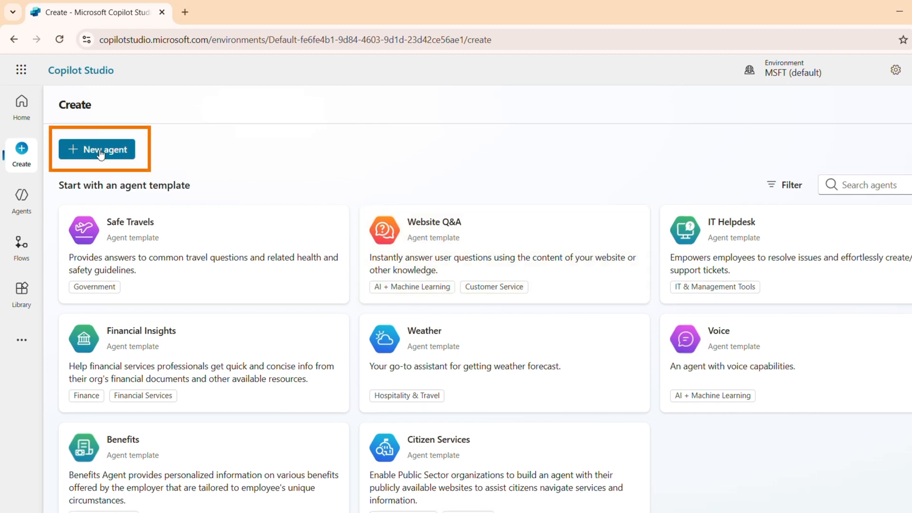
click(101, 151)
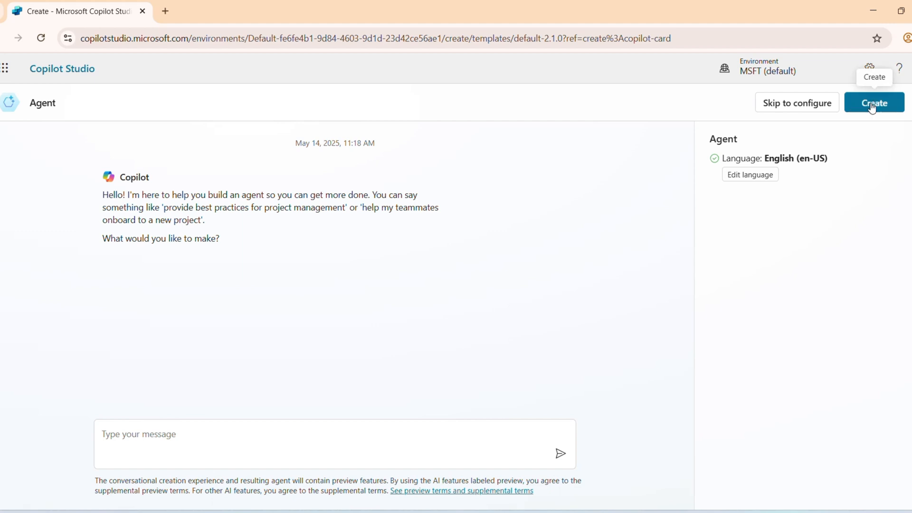
click(872, 107)
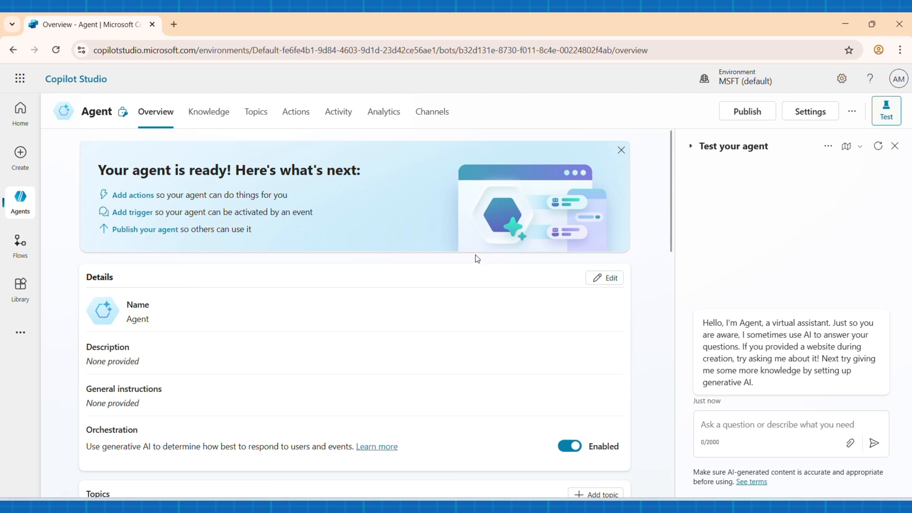
Step: Edit the new agent's details and replace its name with "Binary Roots Chatbox"
click(605, 280)
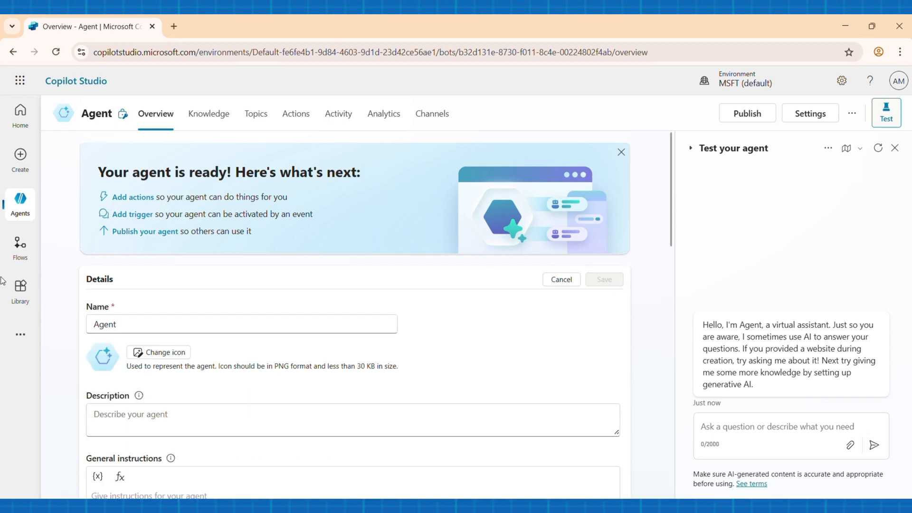
click(150, 323)
key(ctrl+a)
key(BackSpace)
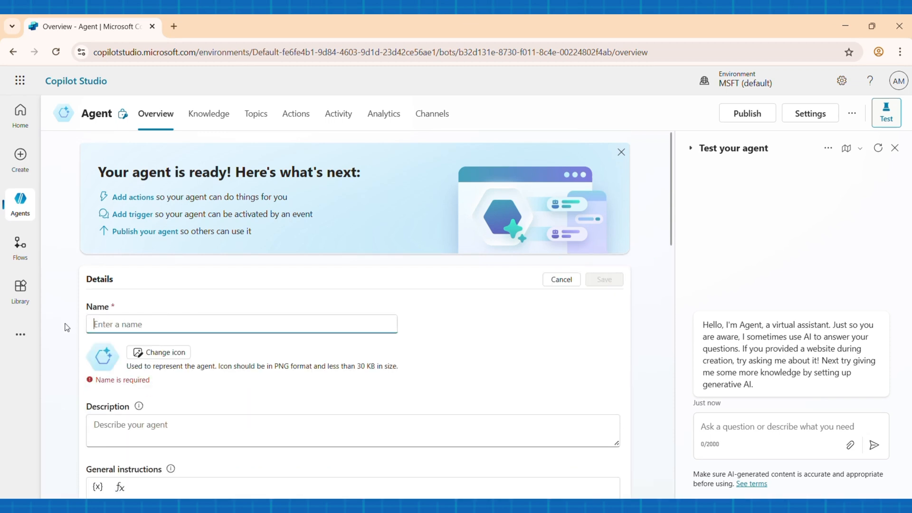
text(Binary )
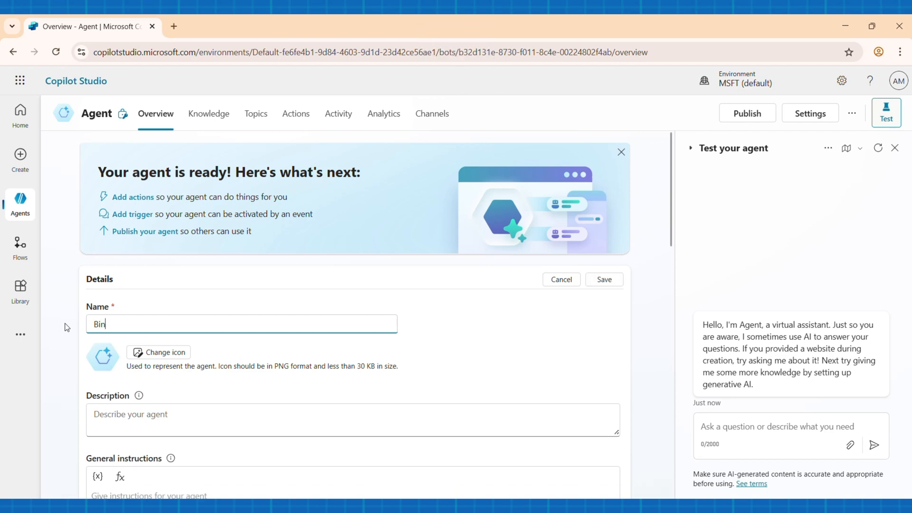
text(Roots)
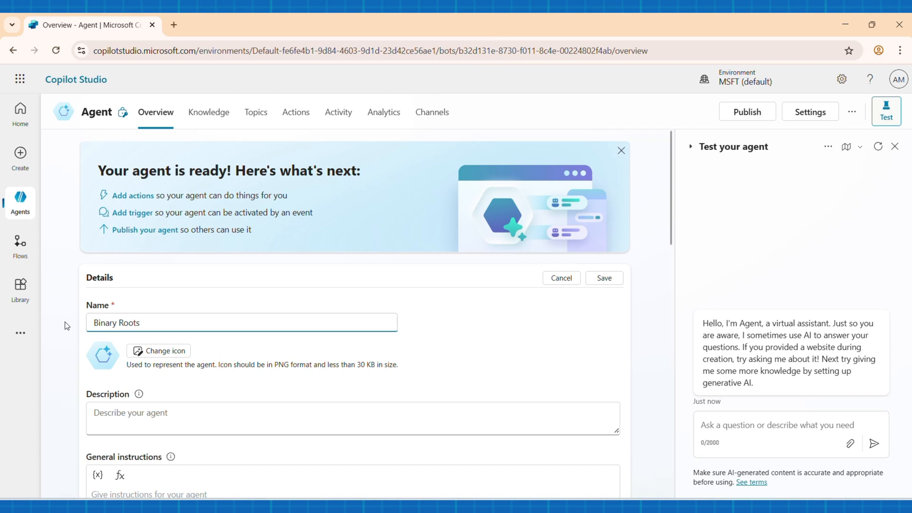
text( Chatbox)
Step: Replace the agent's icon with the Binary Roots logo PNG from the Downloads folder and save it
click(161, 354)
click(161, 356)
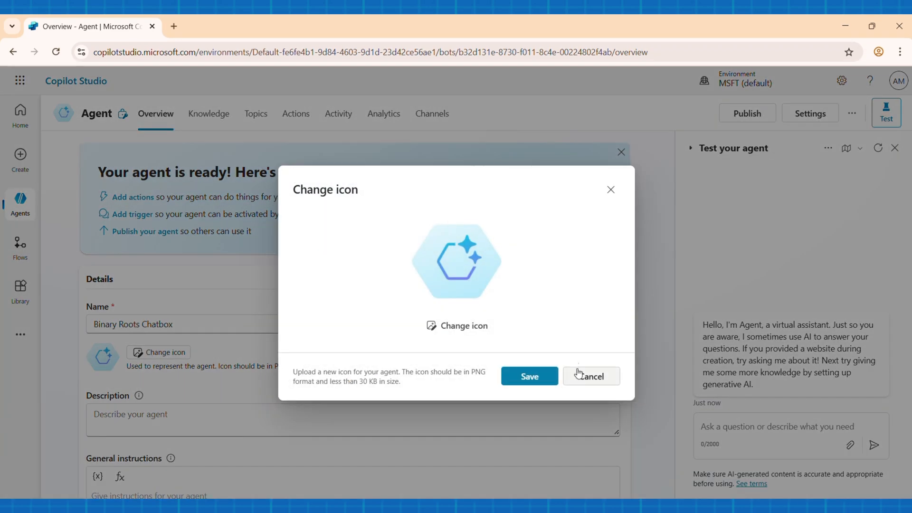
click(463, 326)
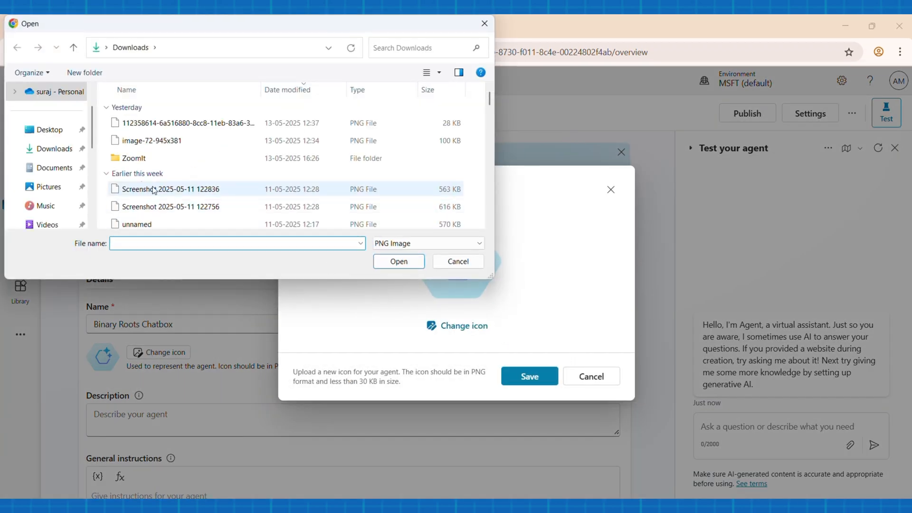
scroll(168, 169, down, 3)
click(156, 169)
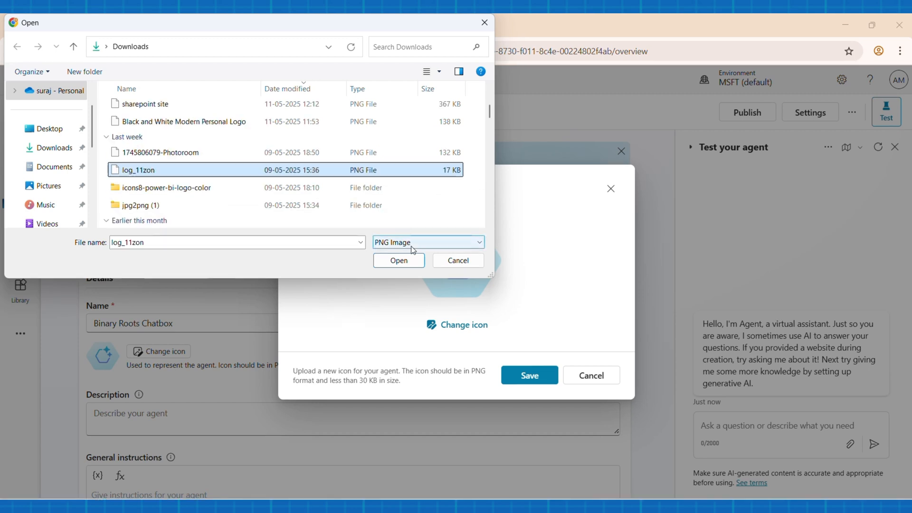
click(407, 261)
click(529, 375)
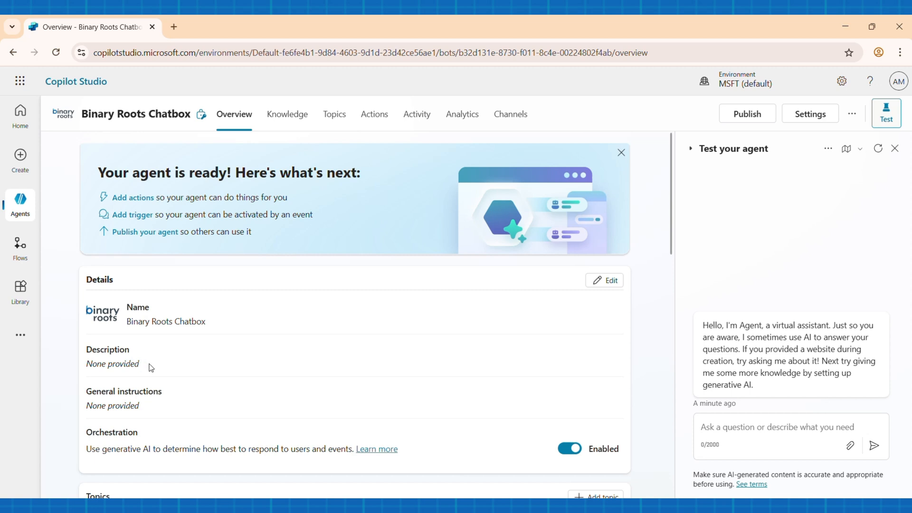
scroll(184, 368, down, 8)
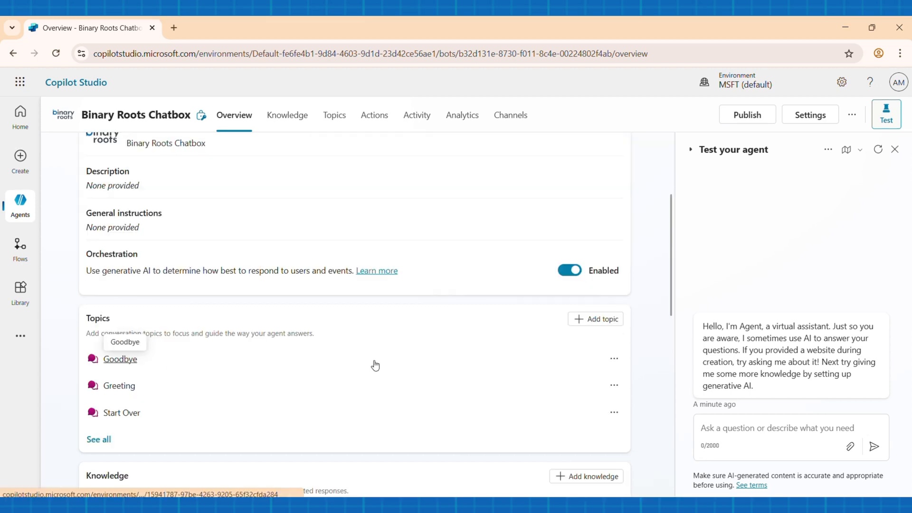
scroll(374, 364, down, 1)
scroll(375, 364, up, 6)
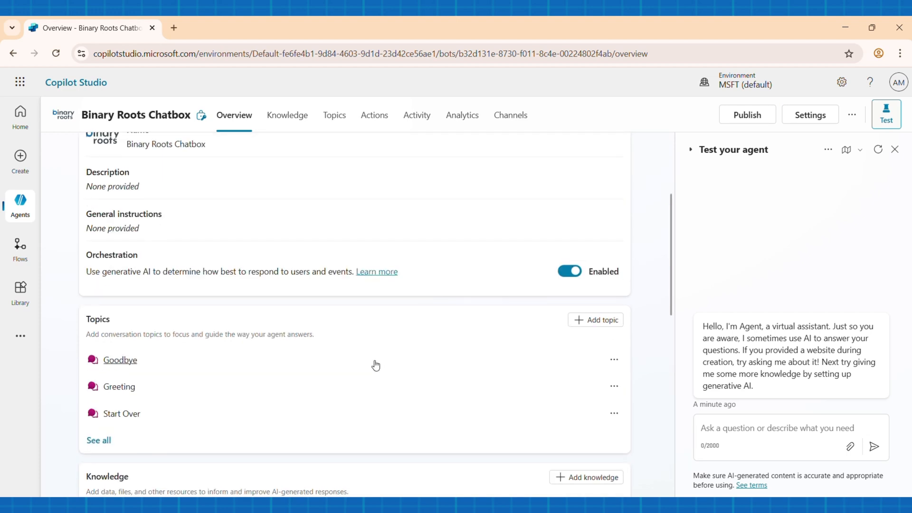
scroll(375, 364, up, 4)
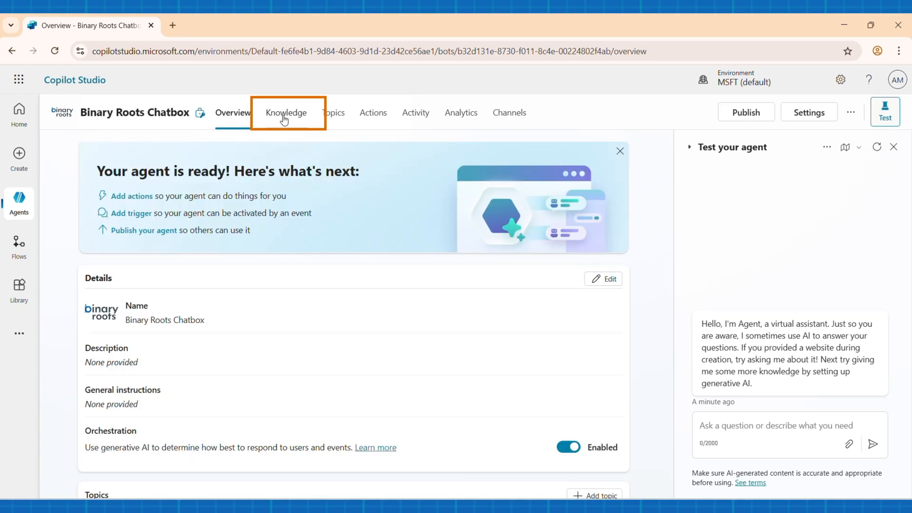
Step: Start adding a knowledge source of the public websites type to the agent
click(290, 120)
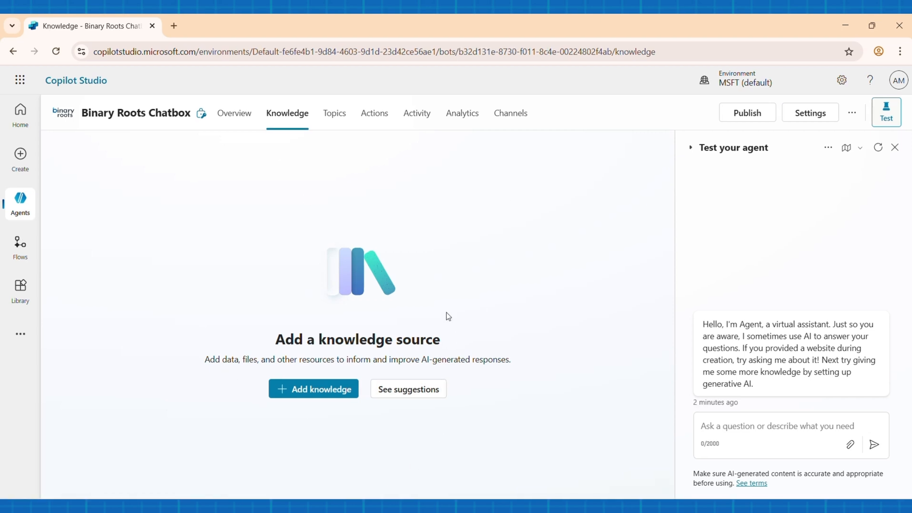
click(319, 394)
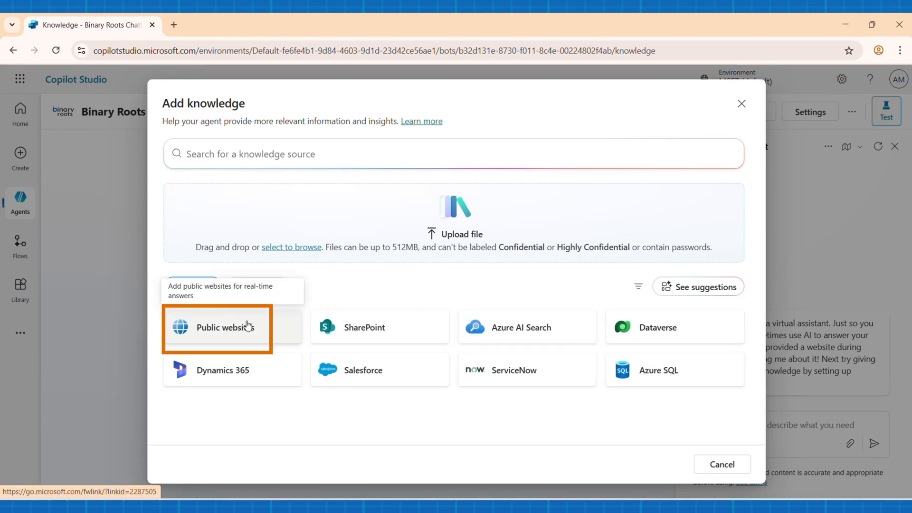
click(248, 325)
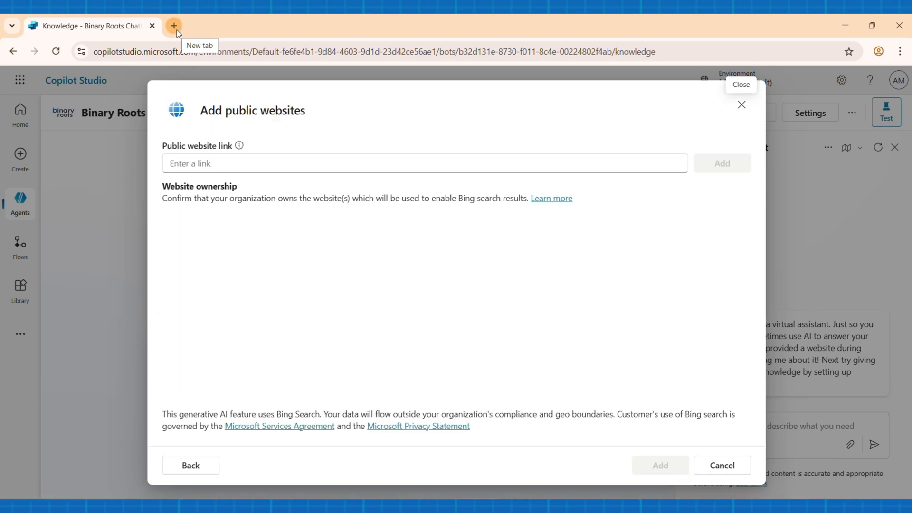
Step: Open binaryroots.com in a new browser tab and copy the site's address
click(174, 26)
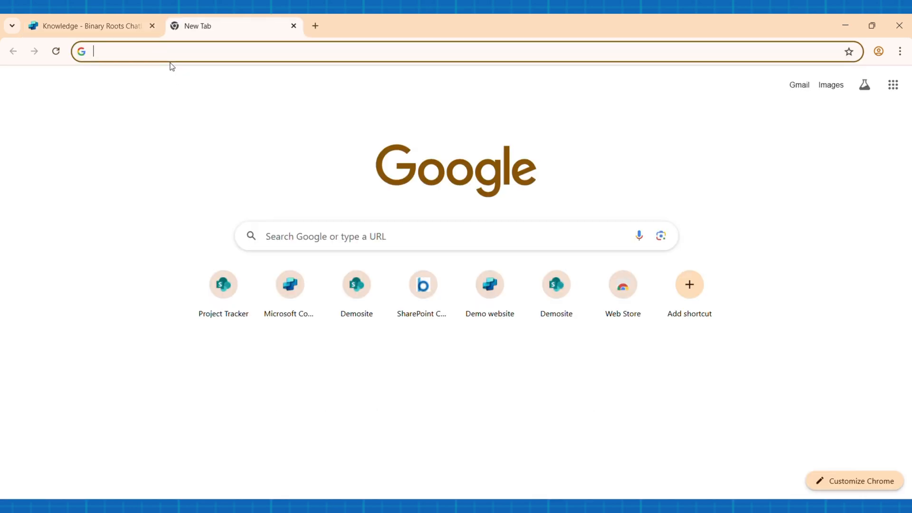
text(b)
key(Return)
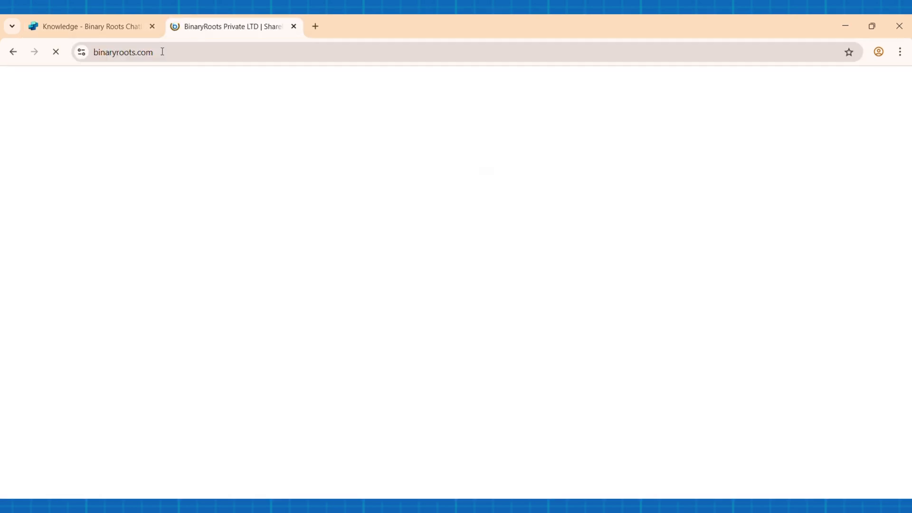
click(162, 51)
key(ctrl+c)
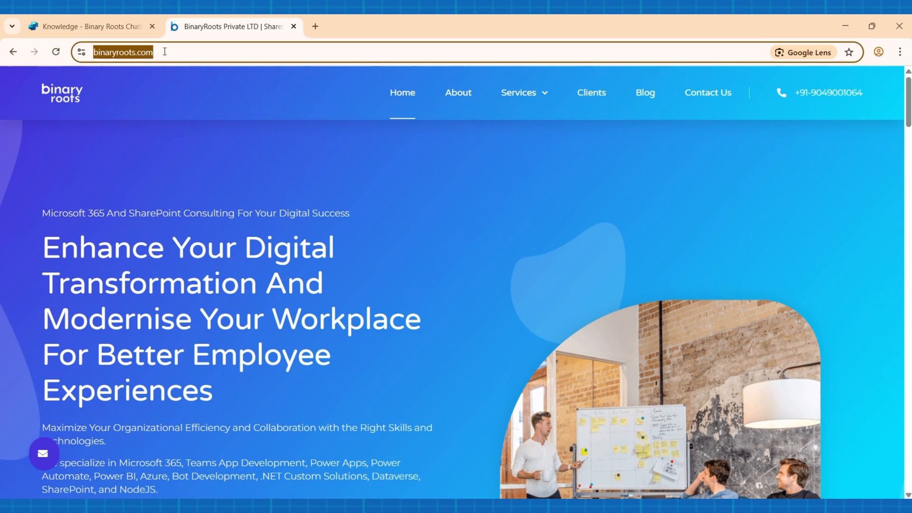
click(124, 29)
click(231, 163)
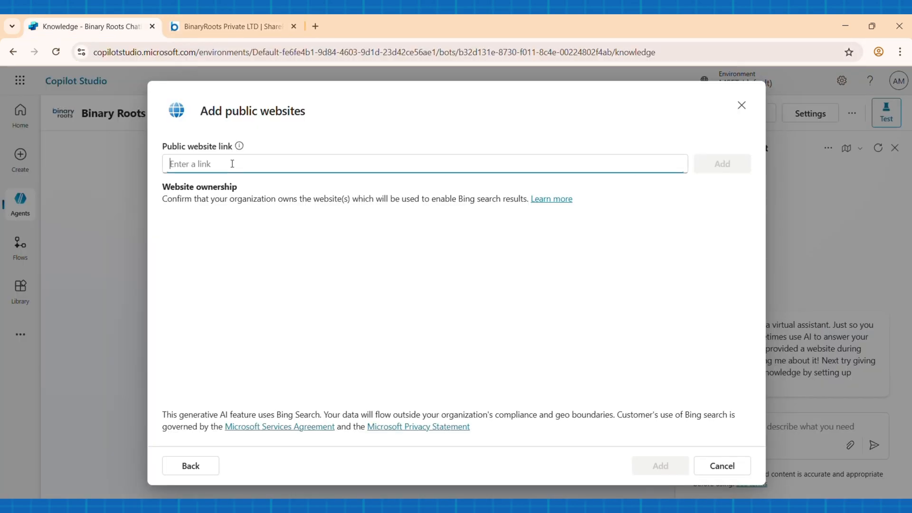
key(ctrl+v)
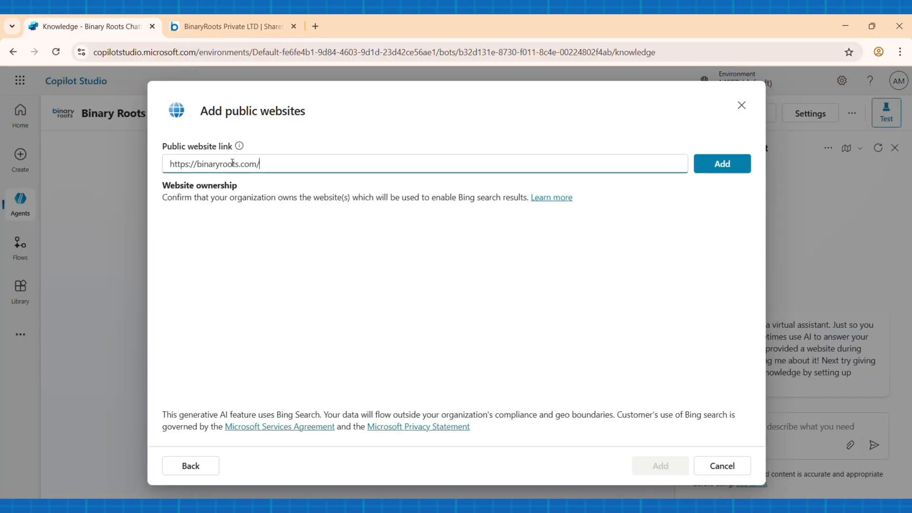
click(722, 163)
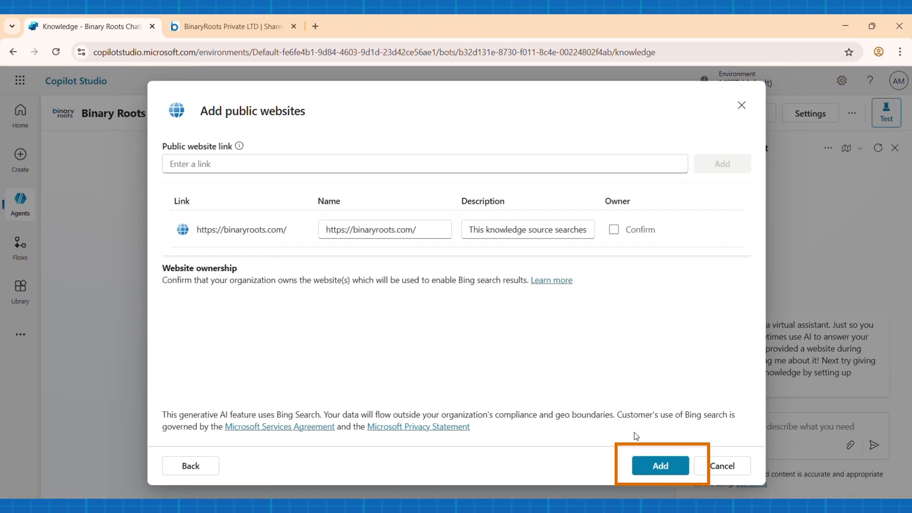
click(667, 468)
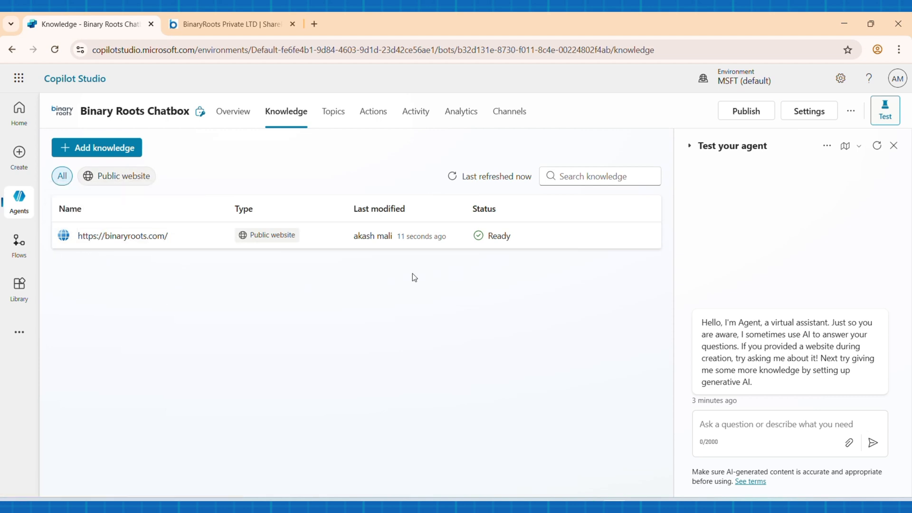
Step: Start a new test conversation and ask the agent "What kind of services provide binary roots?"
click(876, 145)
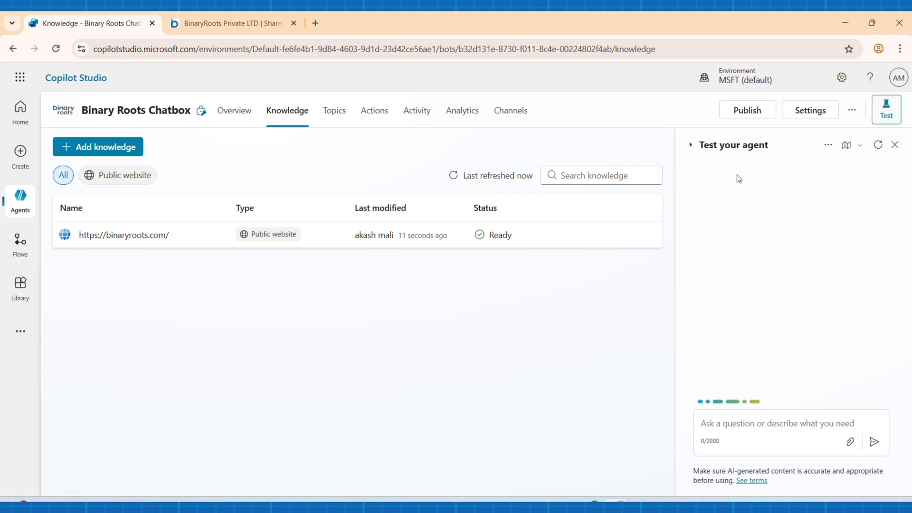
click(737, 423)
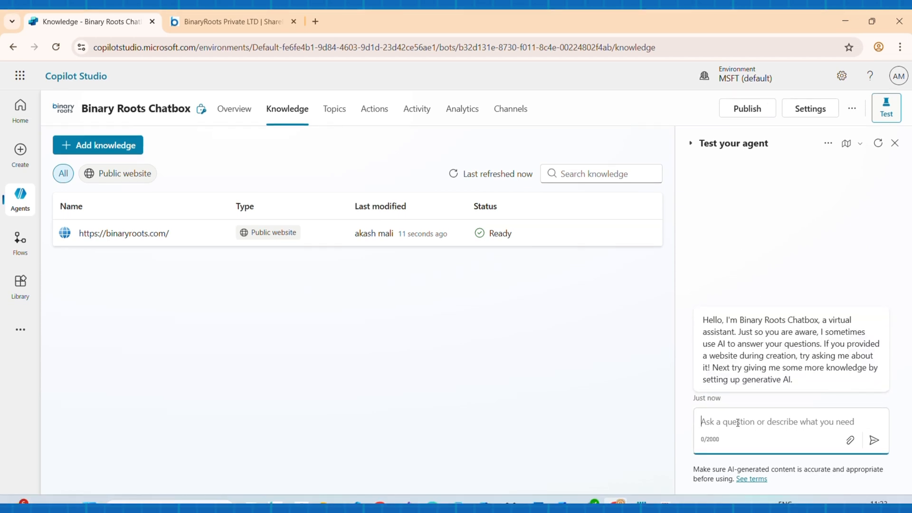
text(What kind of service)
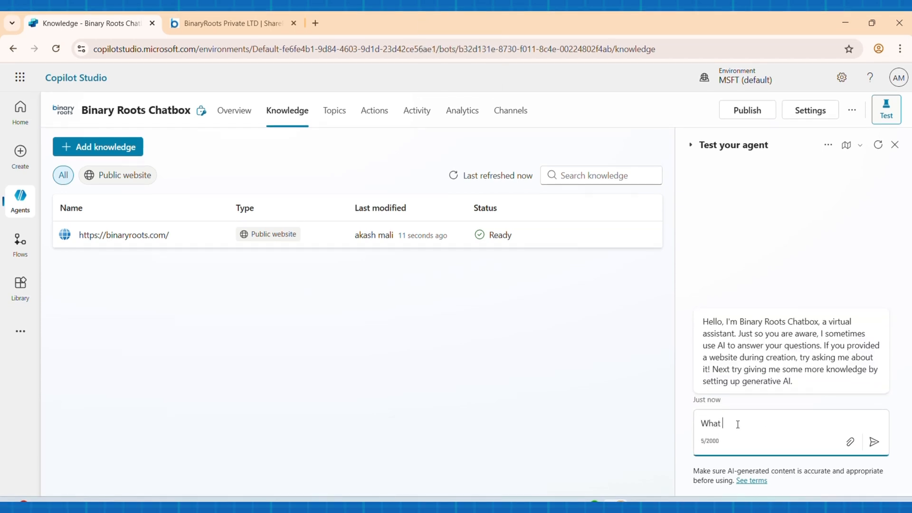
text(s provide binary roots?)
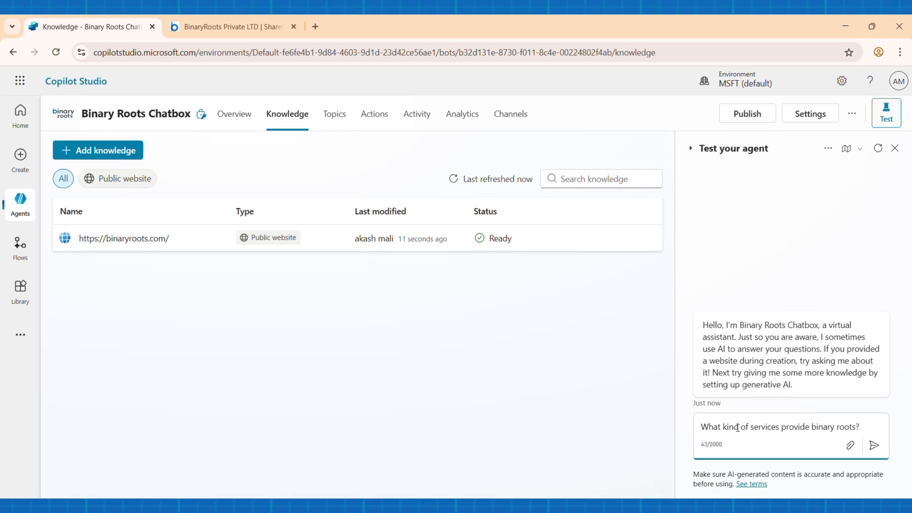
click(874, 445)
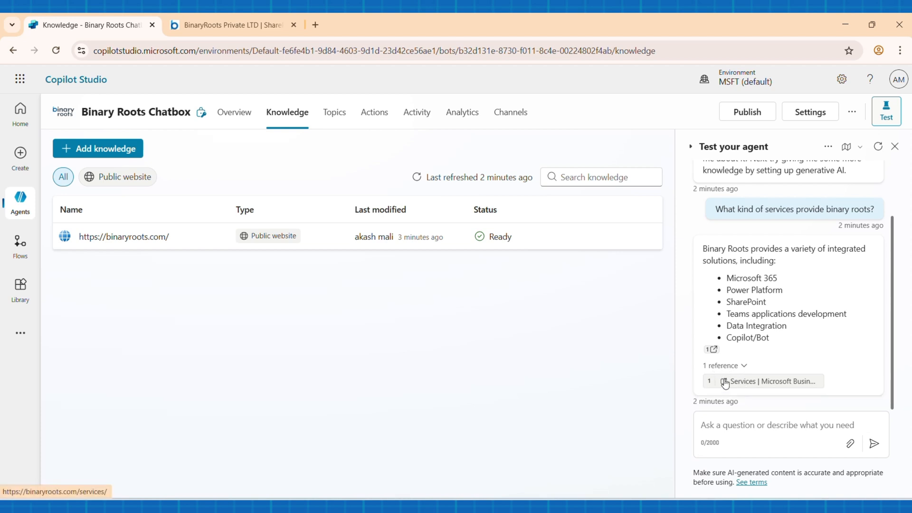
Step: Open the reference cited in the agent's answer, compare the services listed on the website, and return to Copilot Studio
click(744, 382)
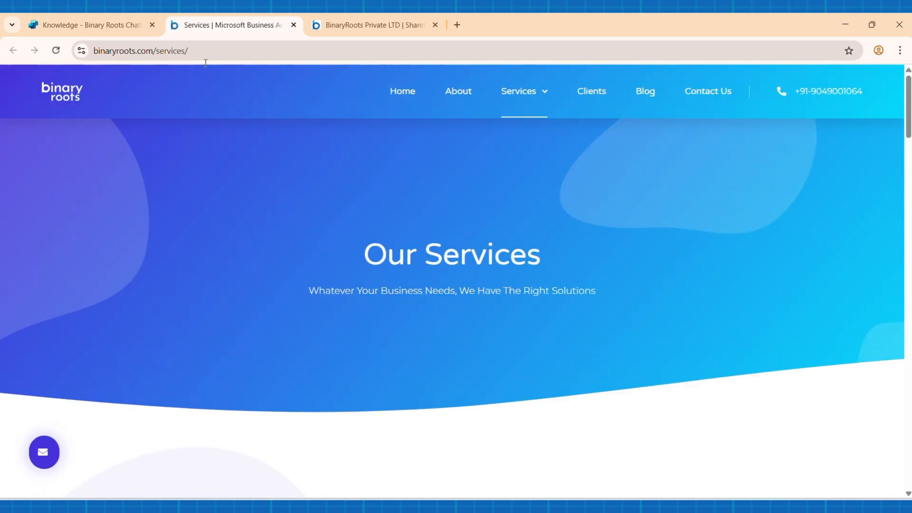
scroll(418, 417, down, 10)
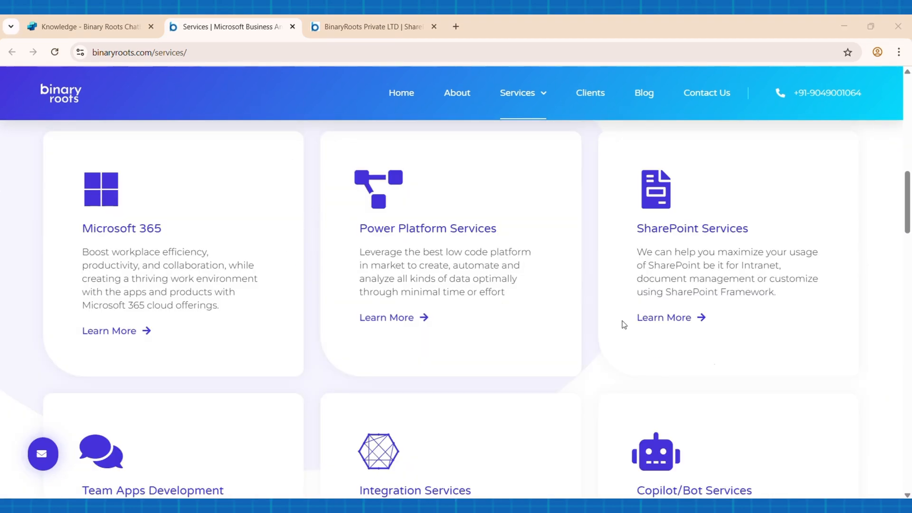
click(93, 27)
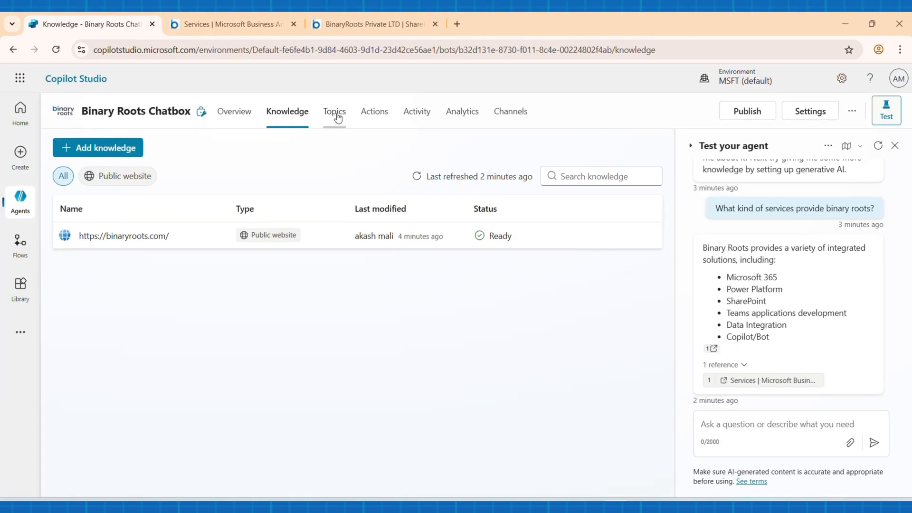
Step: Open the "Thank you" custom topic among the agent's topics to view its trigger and message
click(334, 115)
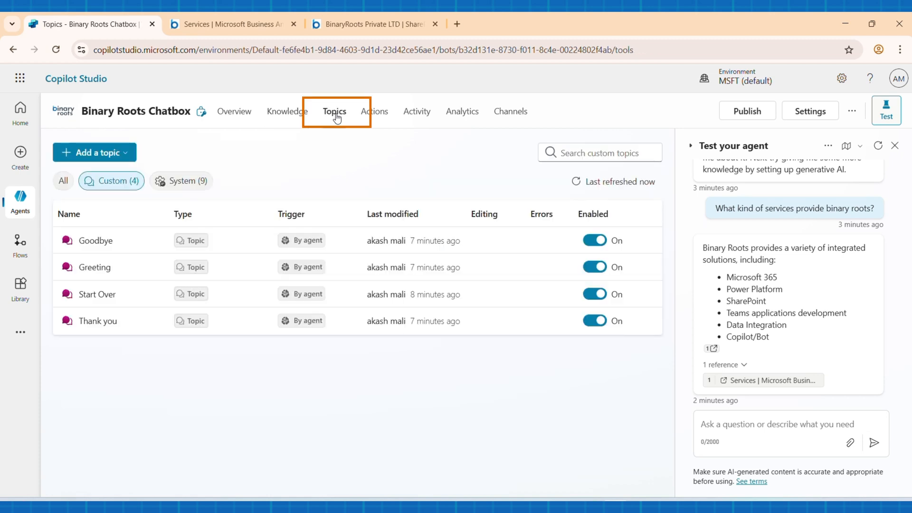
click(98, 322)
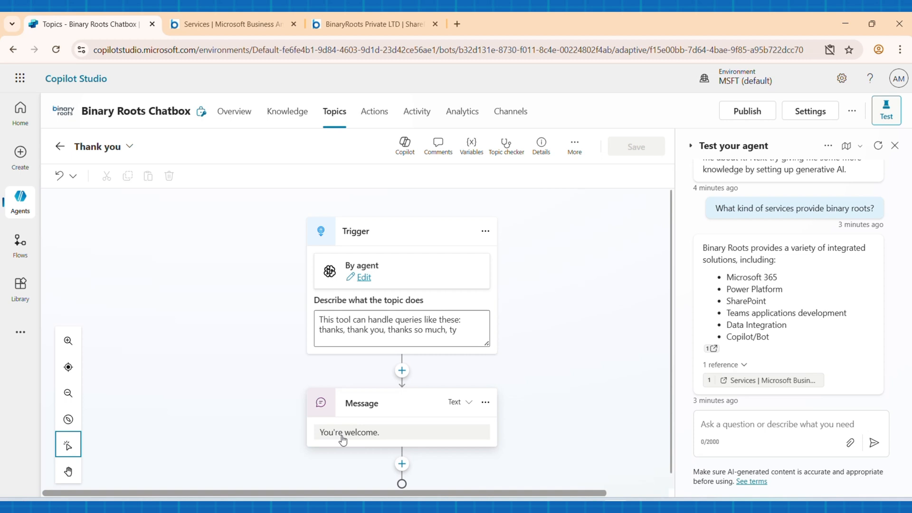
Step: Send the message "Thanks" to the agent in the test chat to trigger the "Thank you" topic
click(756, 424)
text(Thank)
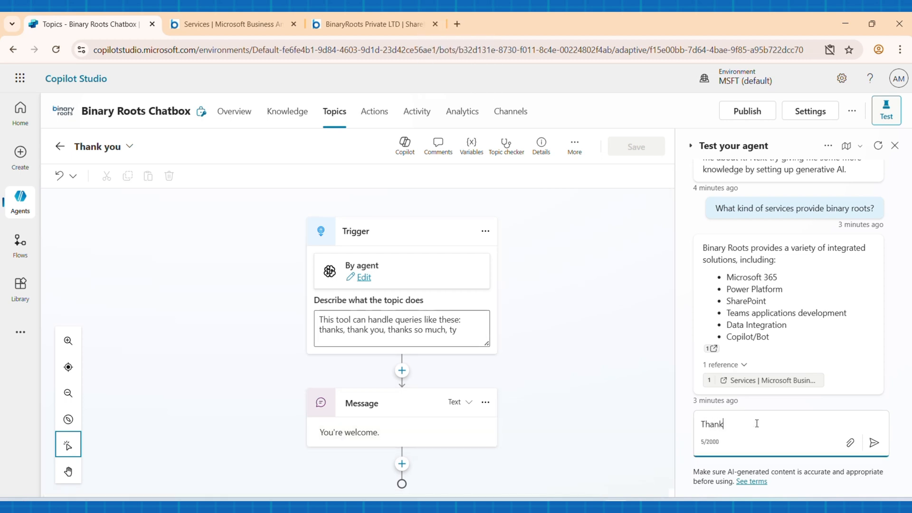
text(s)
click(874, 442)
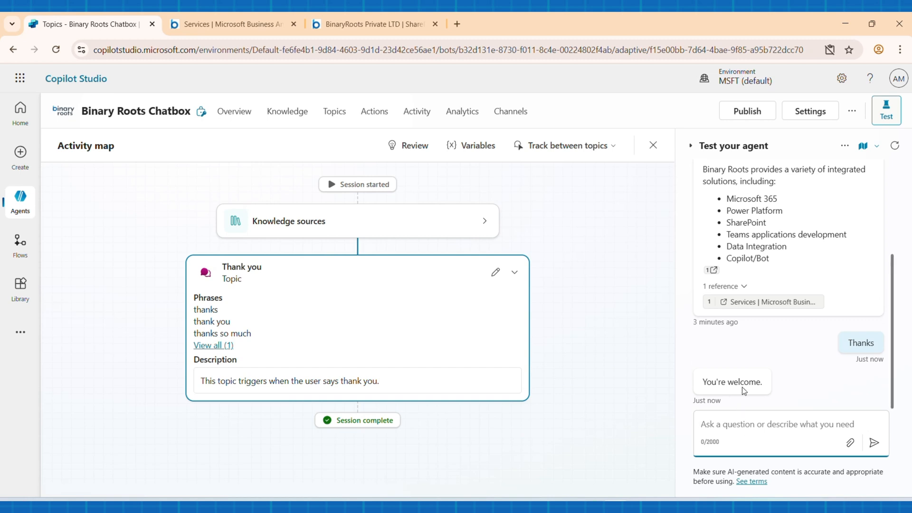
Step: Return to the agent's topics list and add a new topic from blank
click(293, 113)
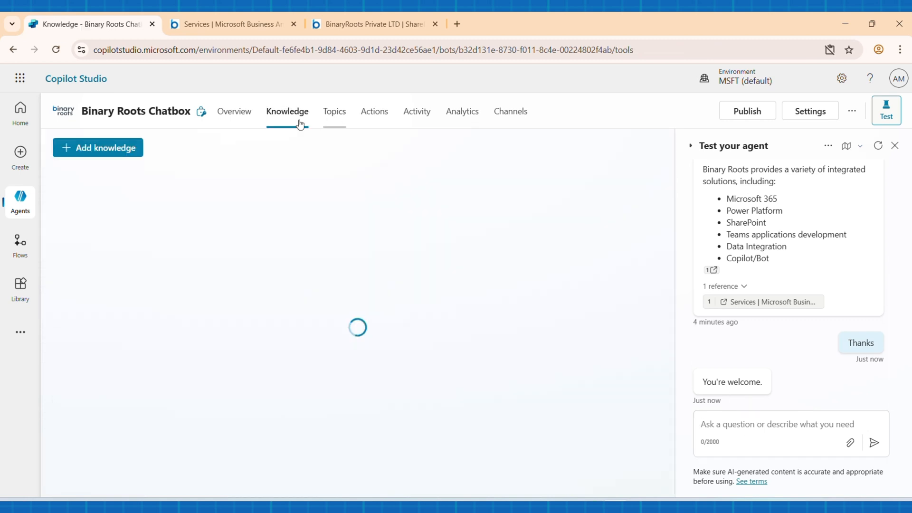
click(329, 114)
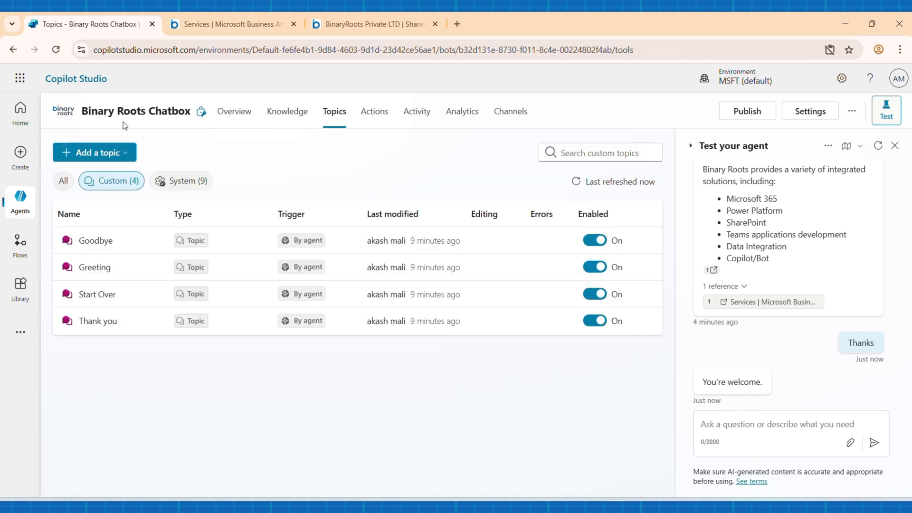
click(104, 154)
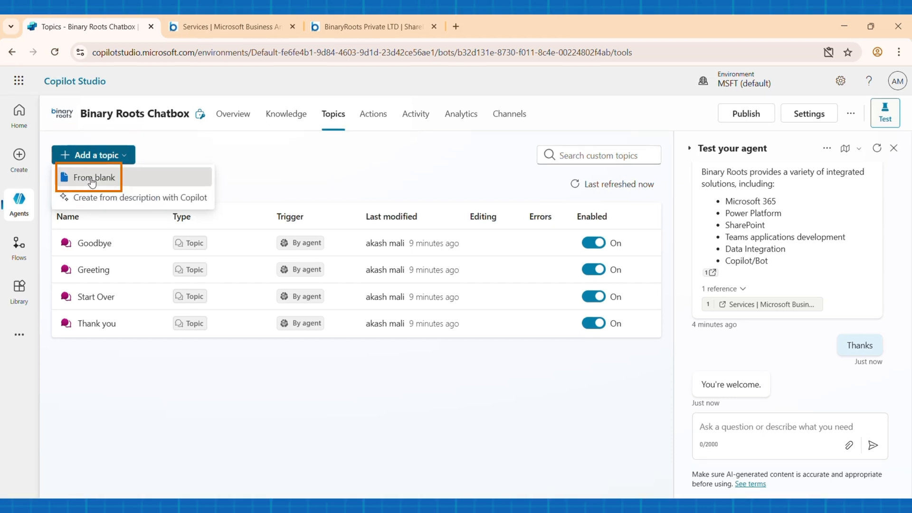
click(92, 181)
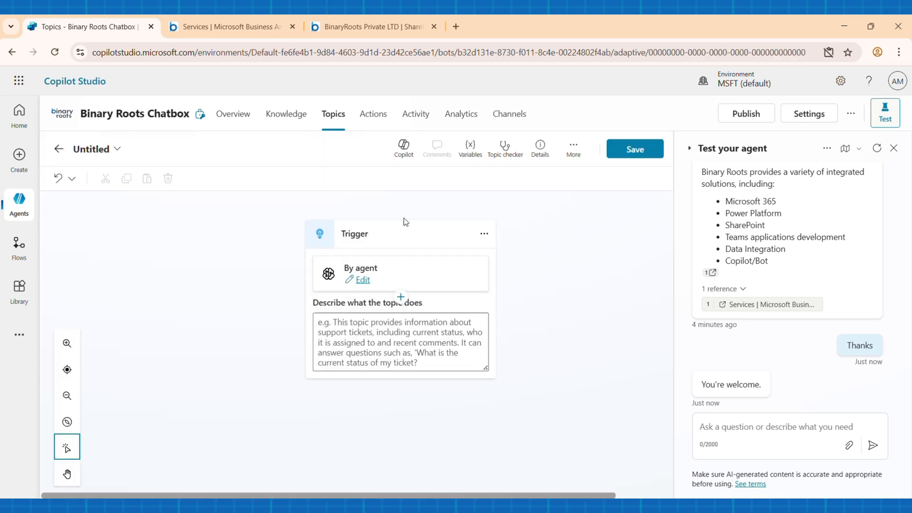
Step: Describe what the new topic does as "Ceo of binary roots, founder"
click(342, 335)
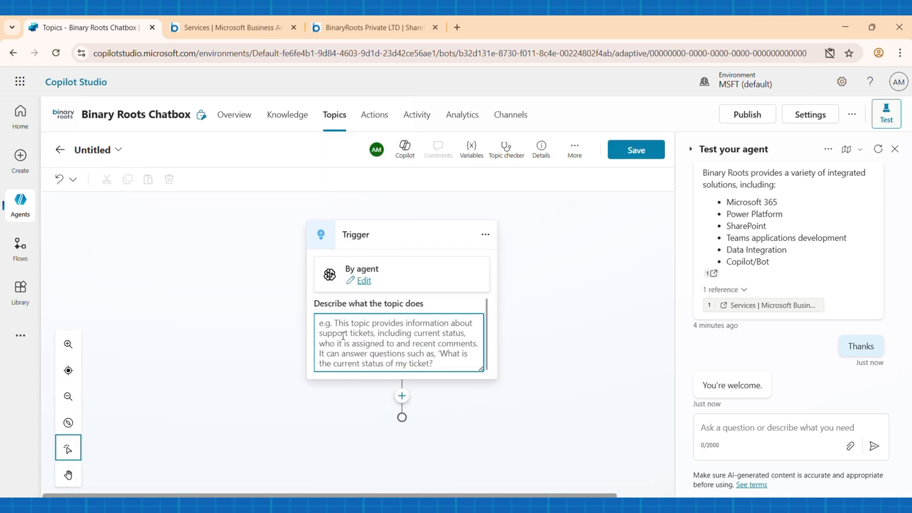
text(Ceo of )
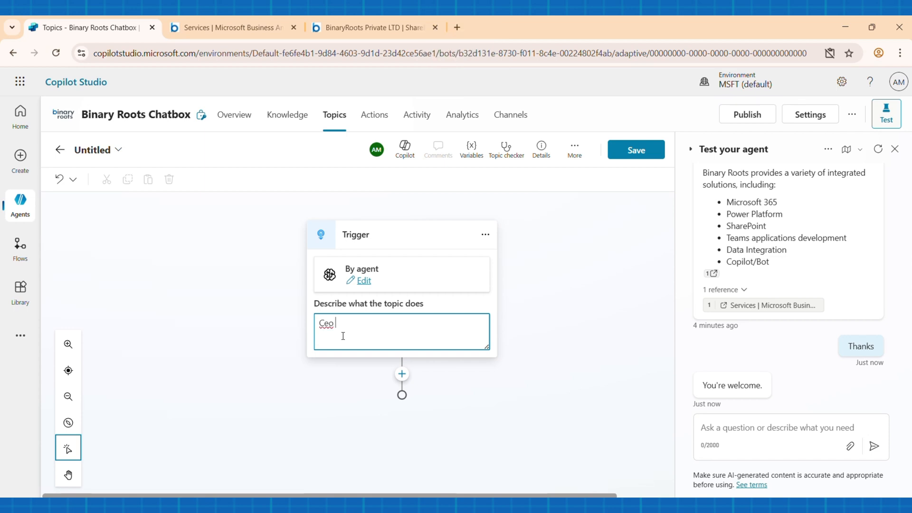
text(binary roots, founder)
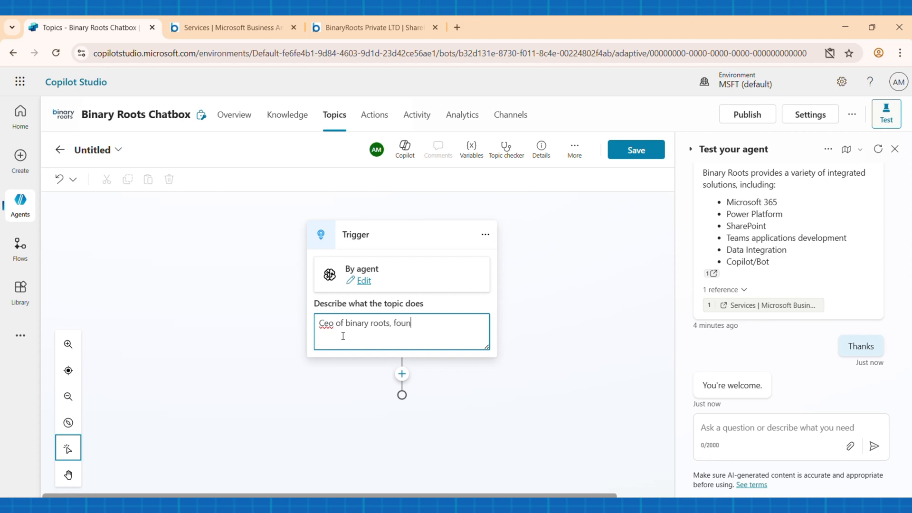
Step: Add a message node below the trigger and fill it with the CEO's full name copied from the open Notepad note
click(402, 374)
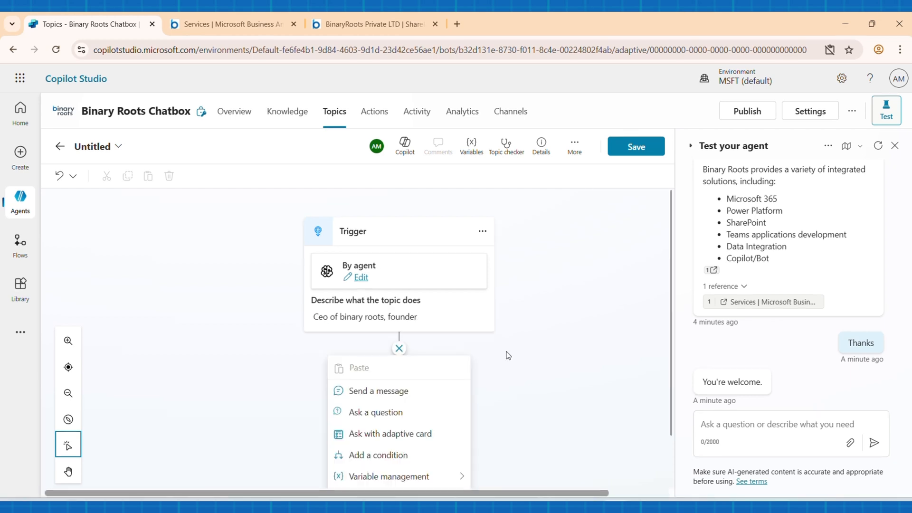
scroll(427, 342, down, 2)
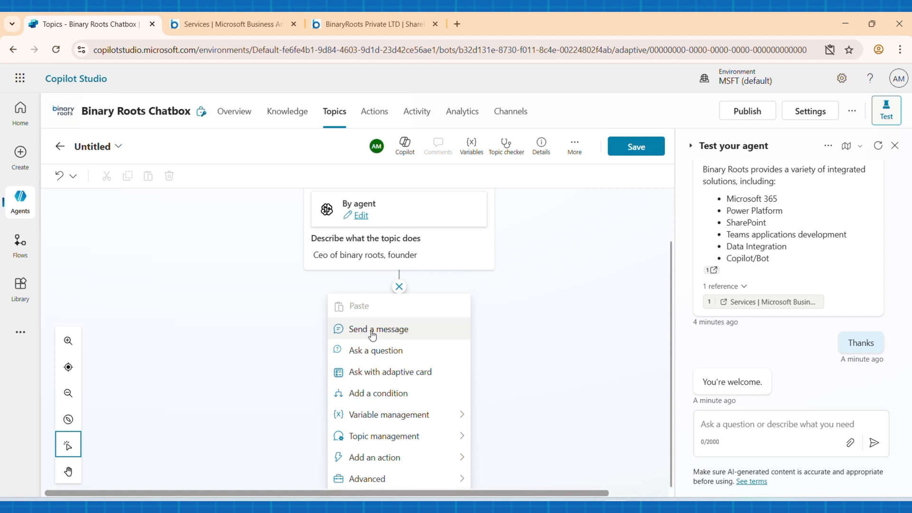
click(379, 330)
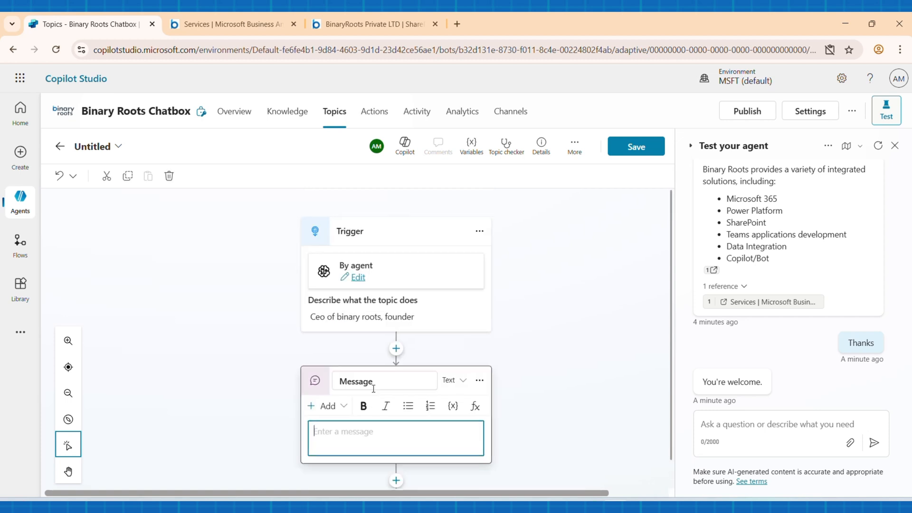
key(alt+Tab)
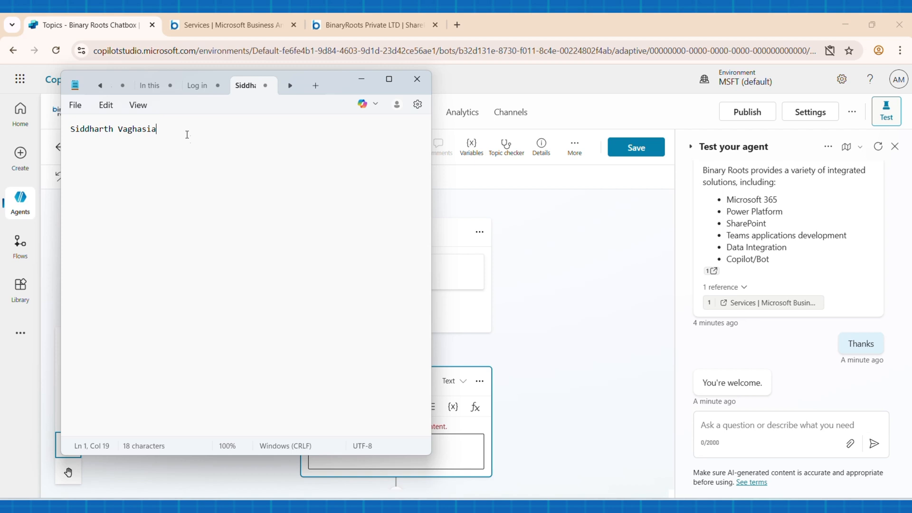
drag(168, 128, 47, 129)
key(ctrl+c)
key(alt+Tab)
key(ctrl+v)
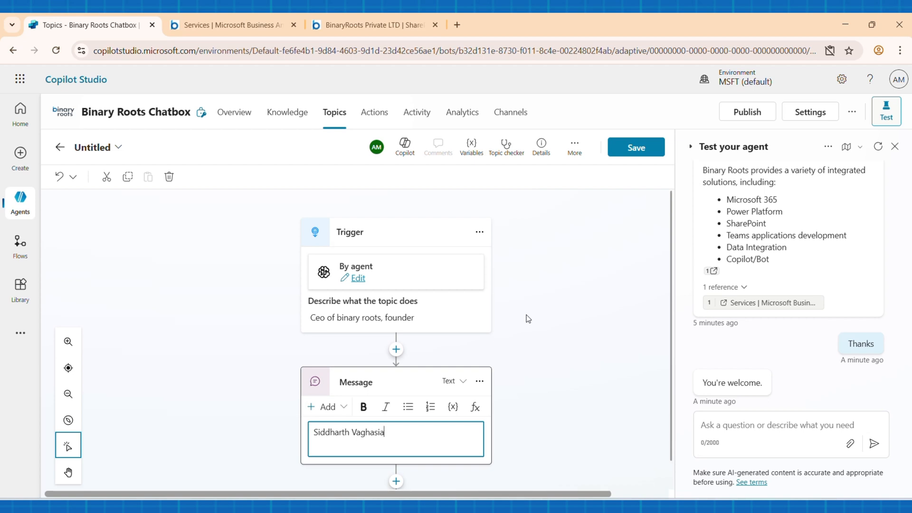
Step: Save the new topic under the name "Demo" and dismiss the saved notification
scroll(528, 318, down, 1)
scroll(522, 323, up, 1)
click(638, 149)
click(212, 290)
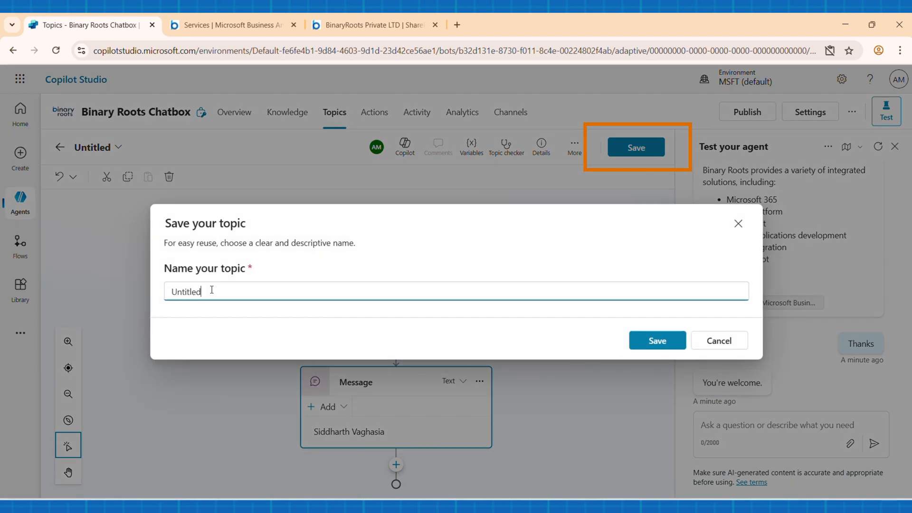
key(BackSpace)
key(BackSpace)
key(BackSpace)
key(BackSpace)
key(BackSpace)
key(BackSpace)
key(BackSpace)
key(BackSpace)
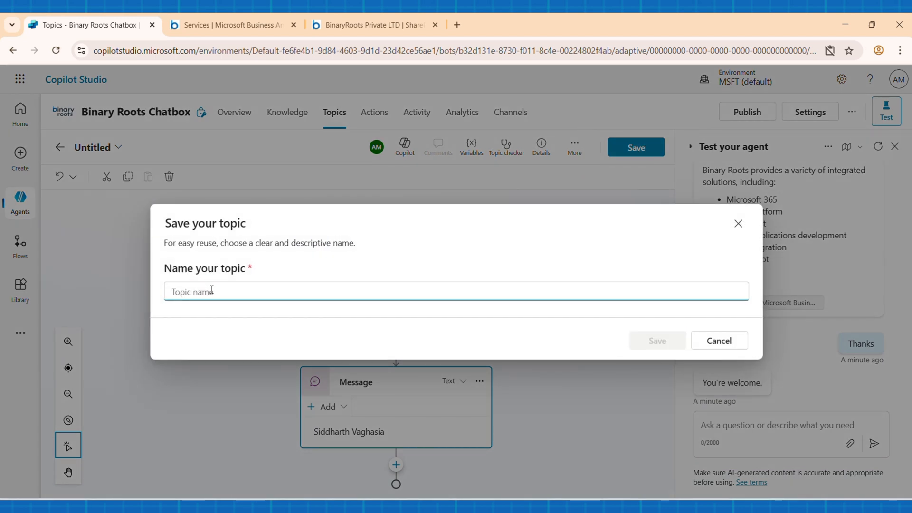
text(D)
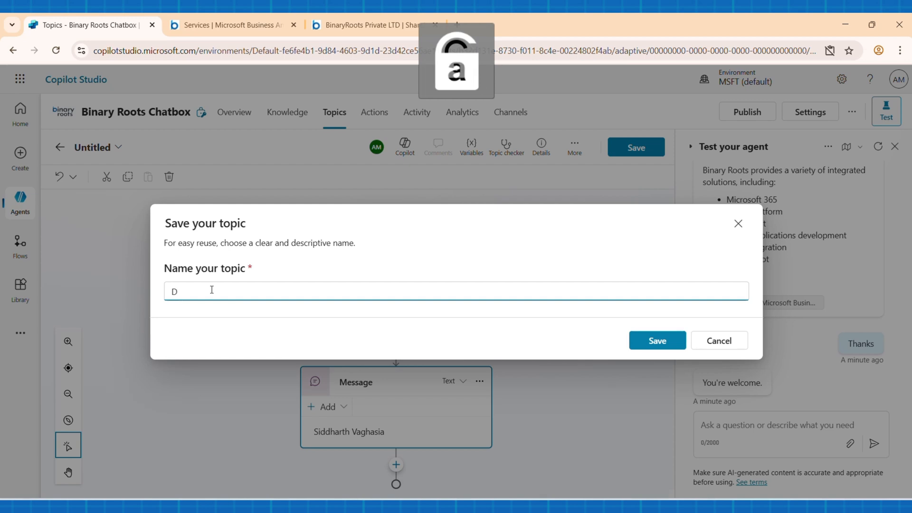
text(emo)
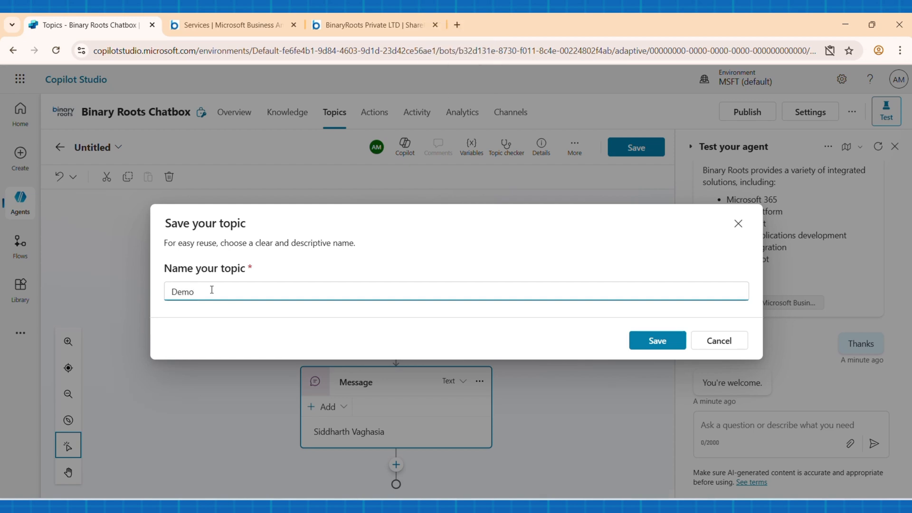
click(657, 340)
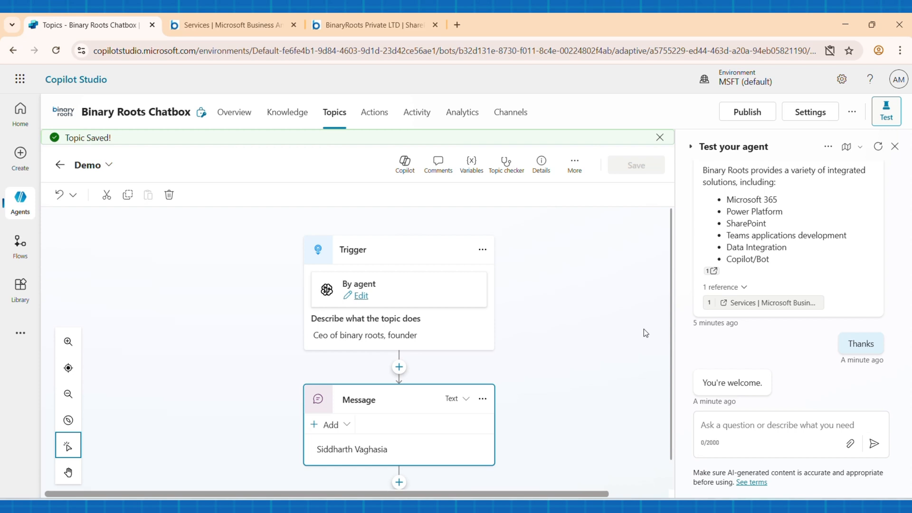
click(660, 137)
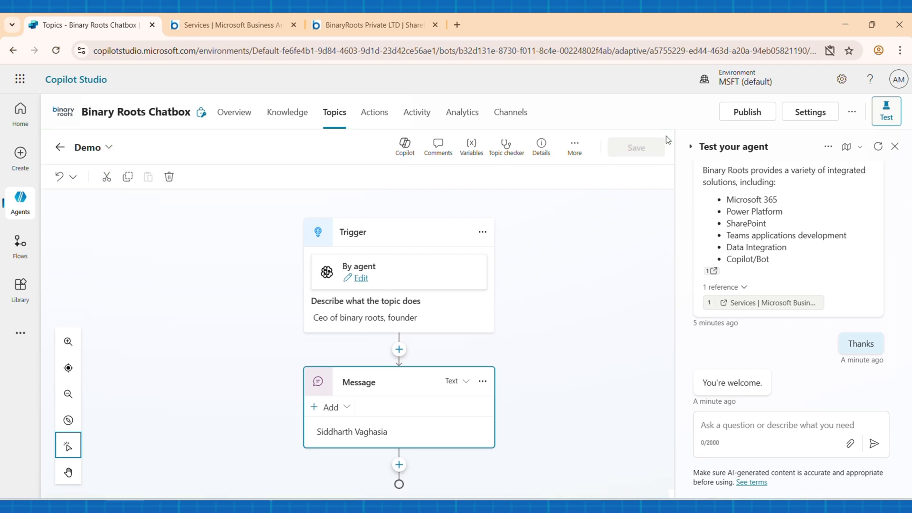
Step: Test the Demo topic by sending the agent the message "Ceo"
click(746, 425)
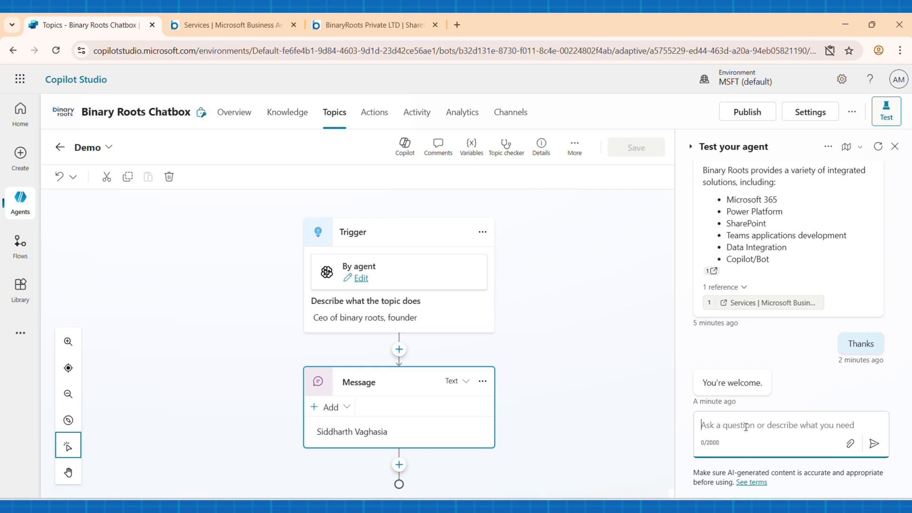
text(C)
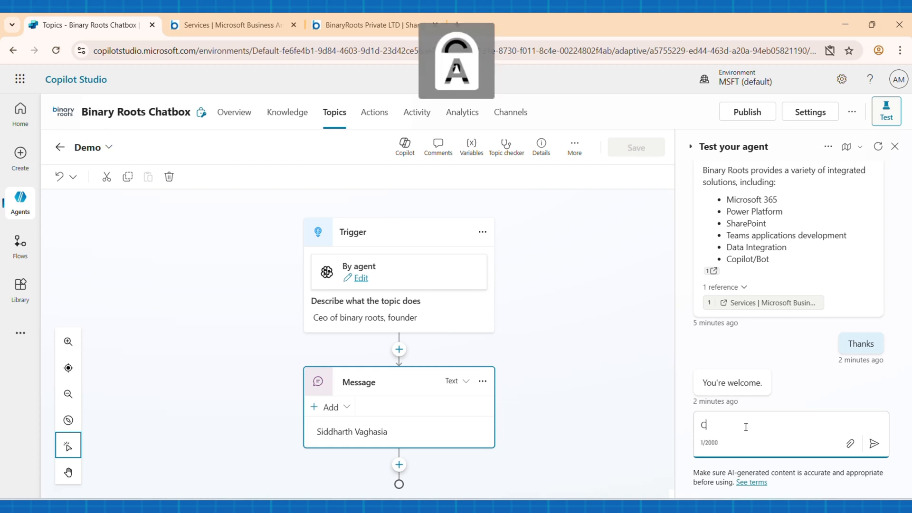
text(eo)
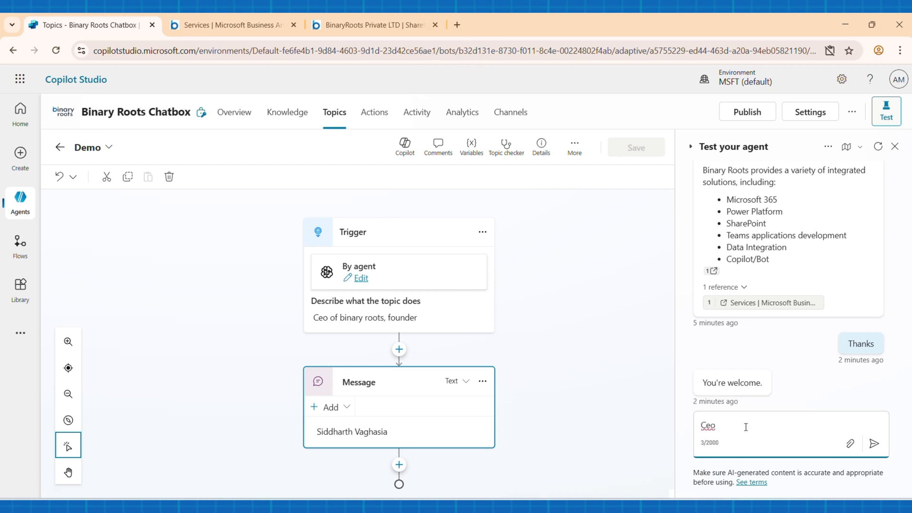
click(874, 443)
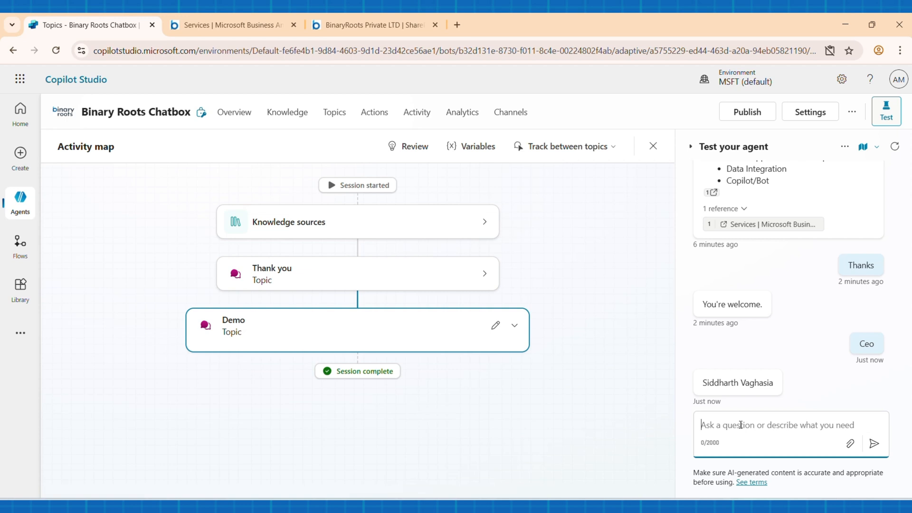
Step: Test the Demo topic again by sending the agent "owner of the binary roots"
text(own)
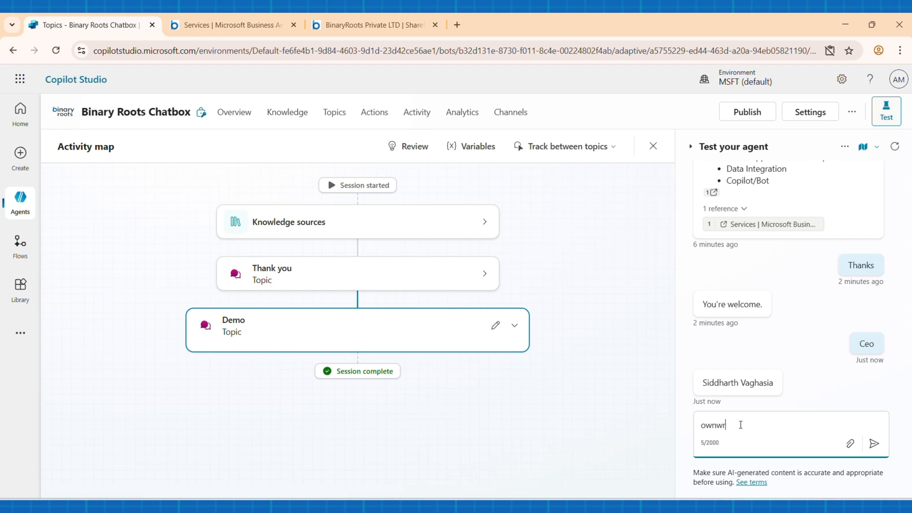
text(er of the binary roots)
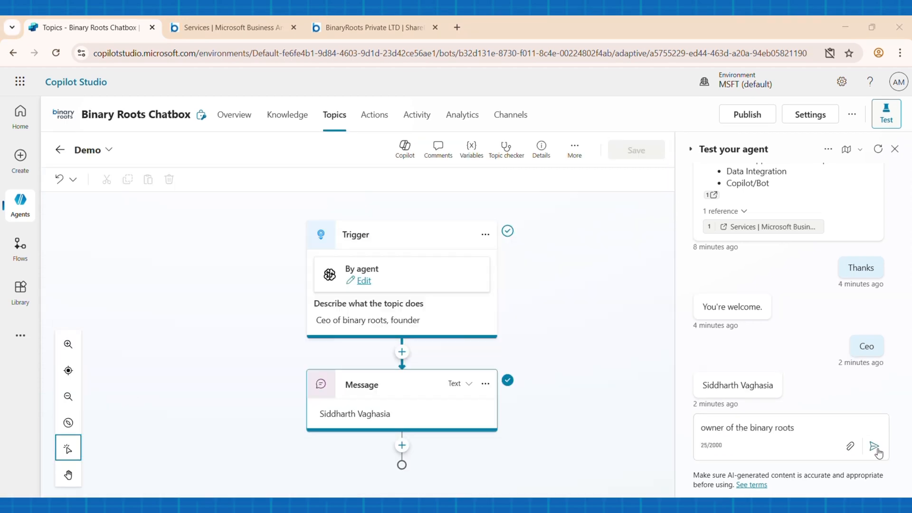
click(877, 446)
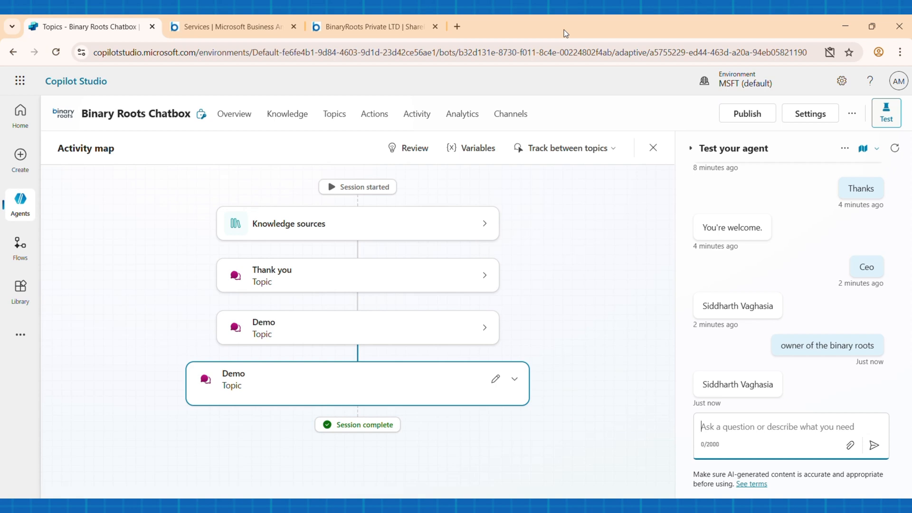
Step: View the agent's actions page, and review the channels available for publishing it
click(374, 113)
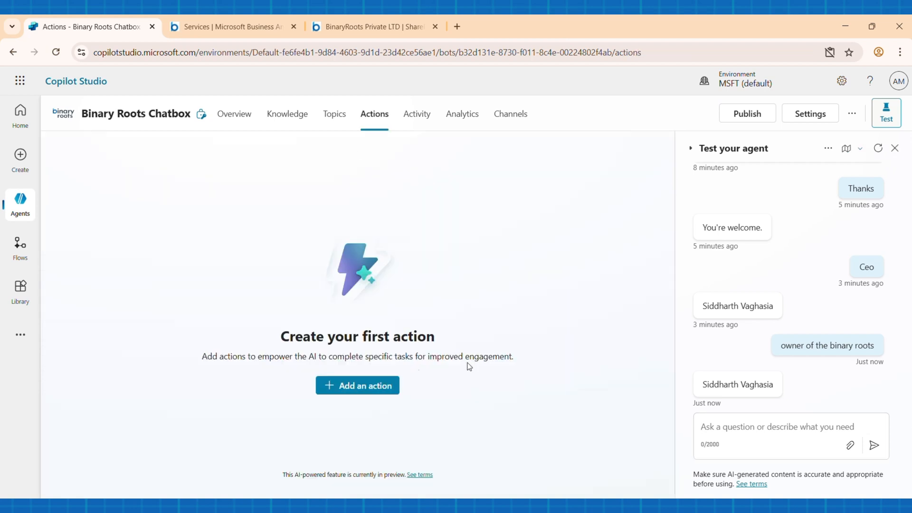
click(517, 118)
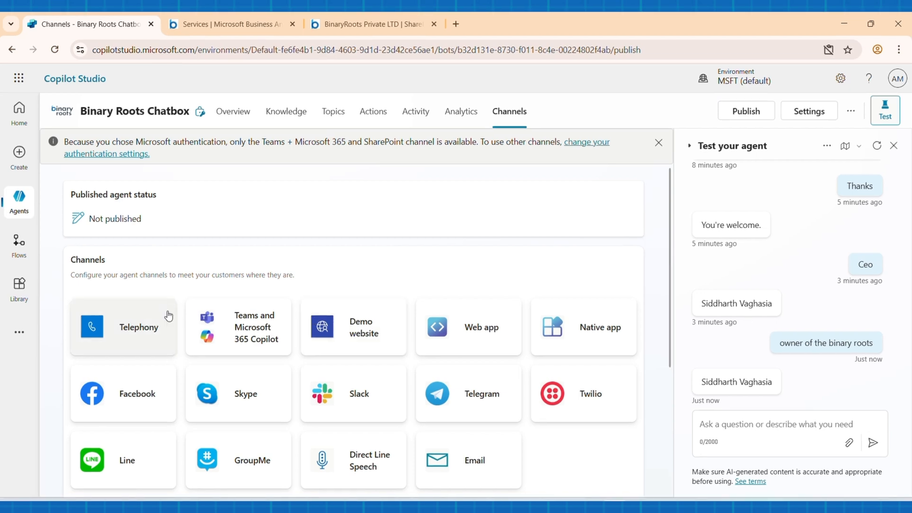
scroll(349, 344, down, 3)
scroll(332, 343, up, 3)
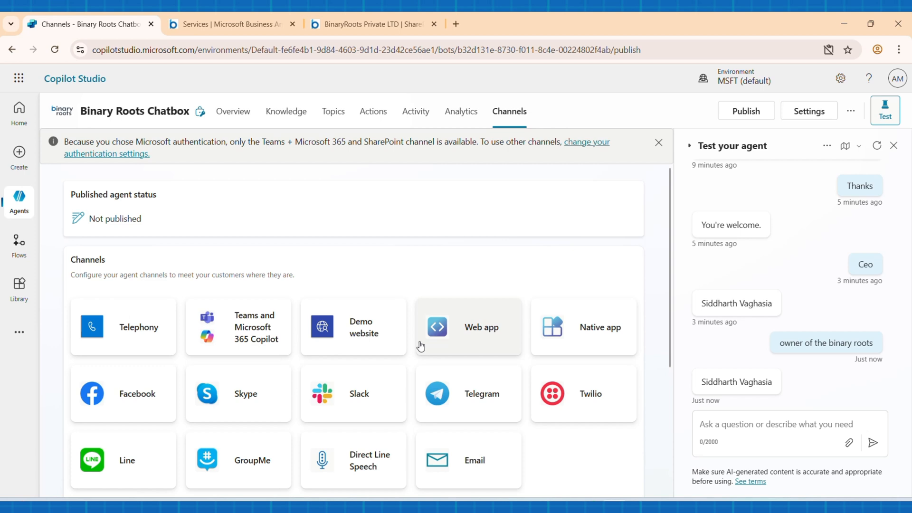
scroll(490, 337, down, 1)
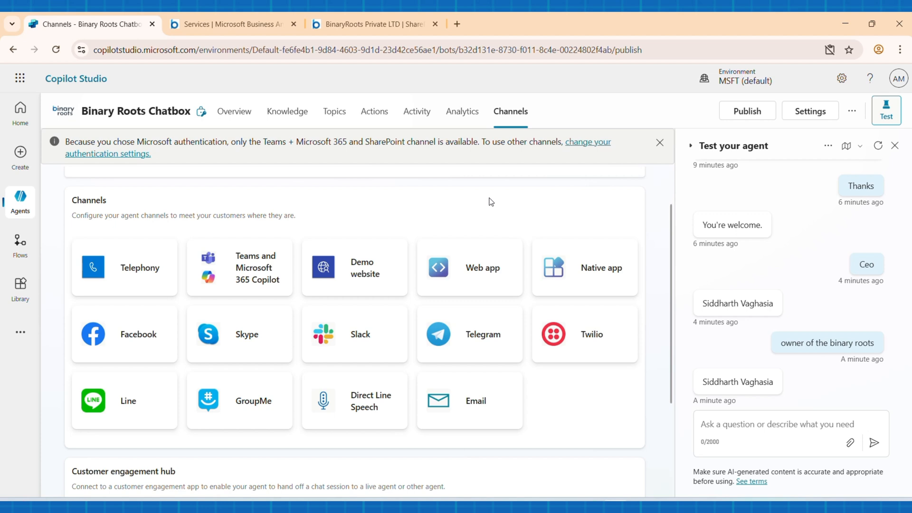
Step: Set the agent's security authentication to No authentication and save the configuration
click(811, 112)
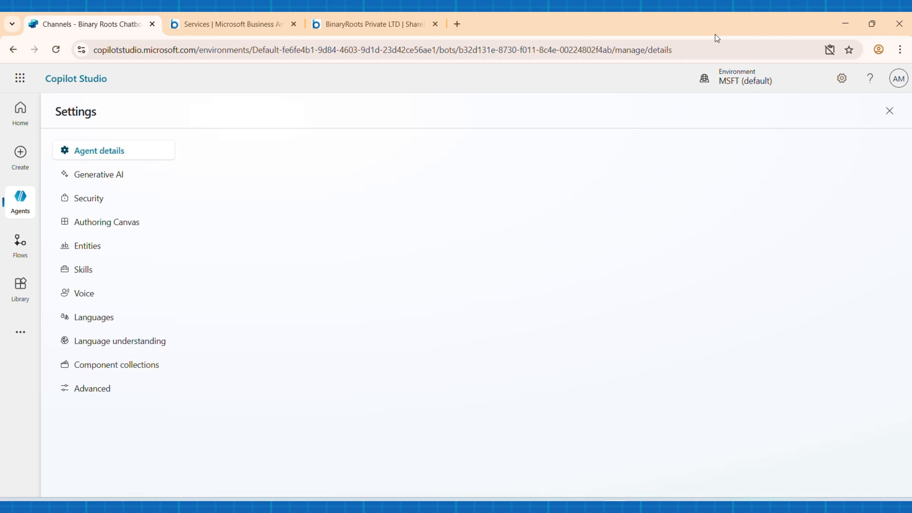
click(90, 202)
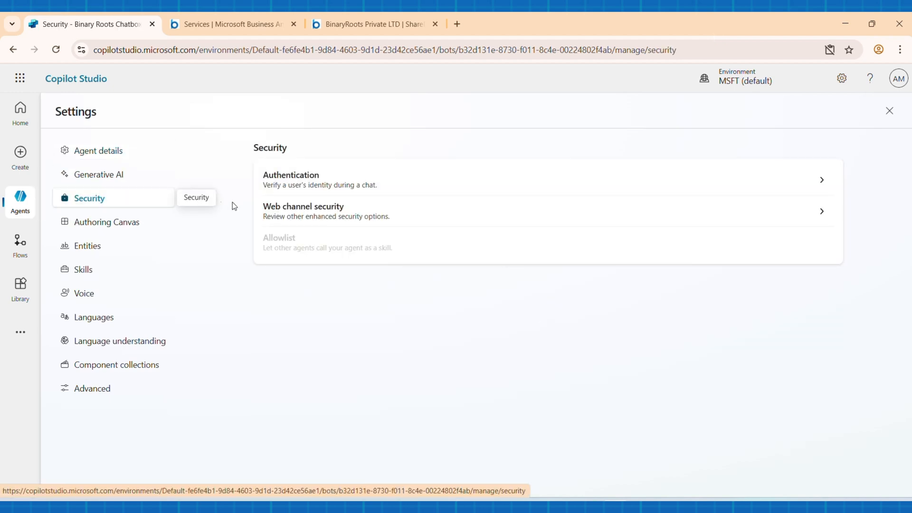
click(399, 184)
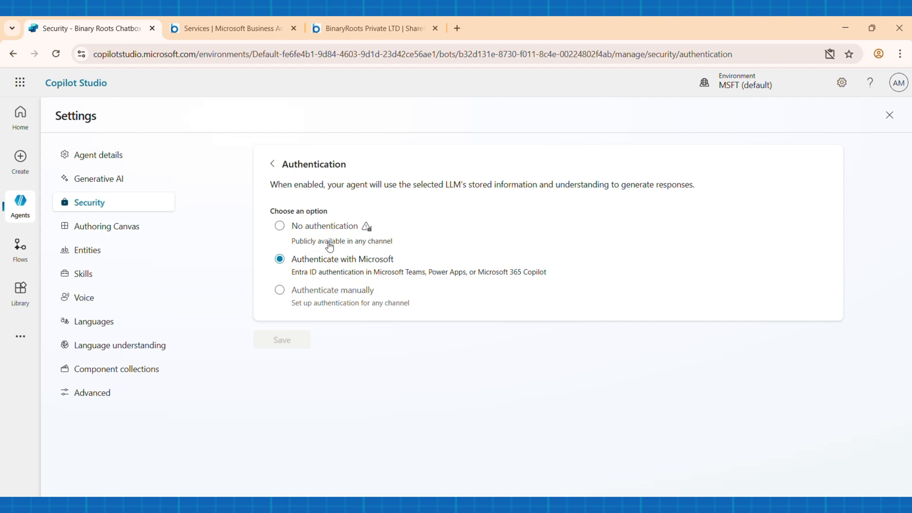
click(280, 227)
click(293, 345)
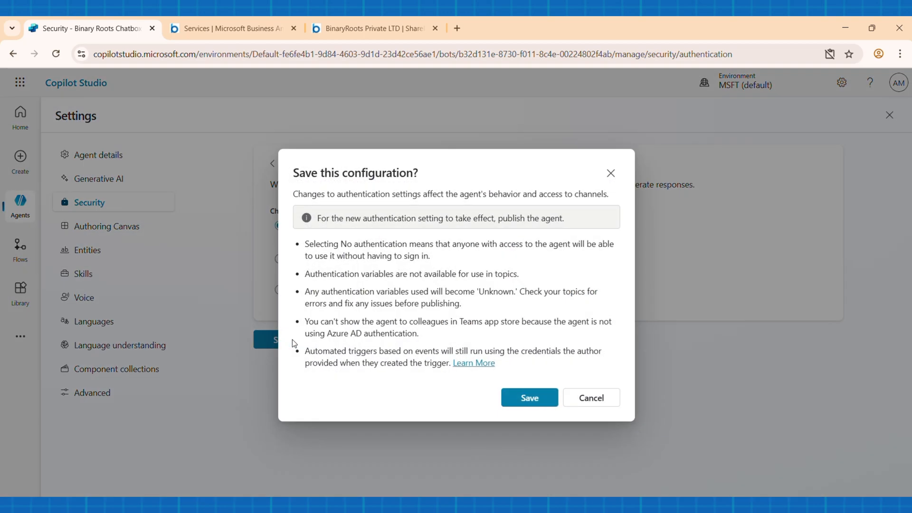
click(520, 398)
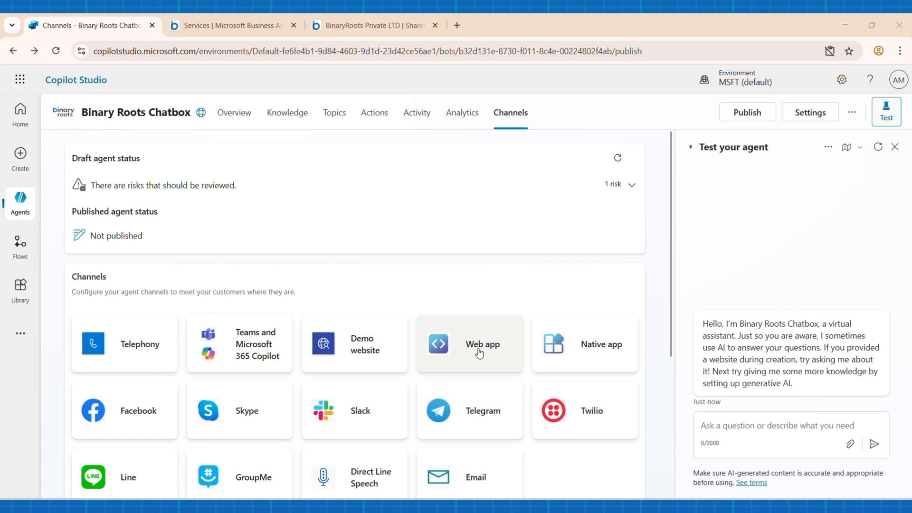
Step: Open the Web app channel and copy the iframe element from its embed code
click(479, 353)
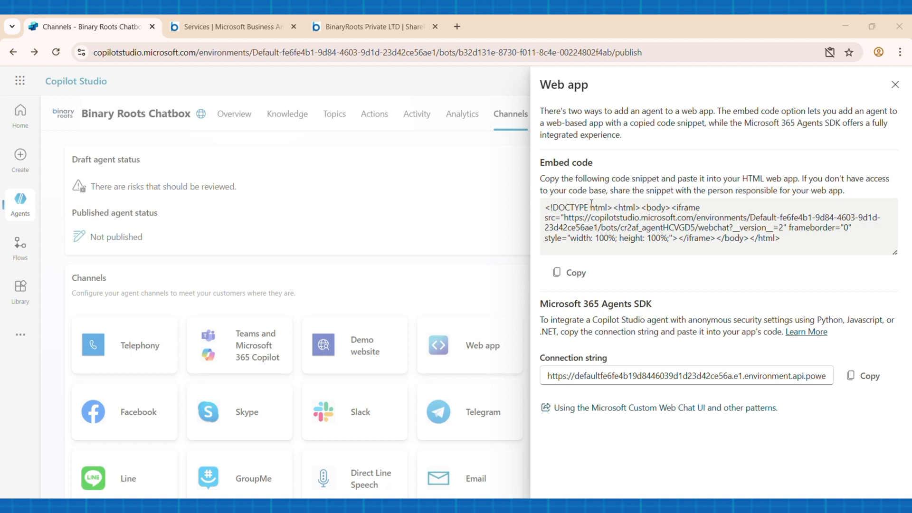
click(743, 211)
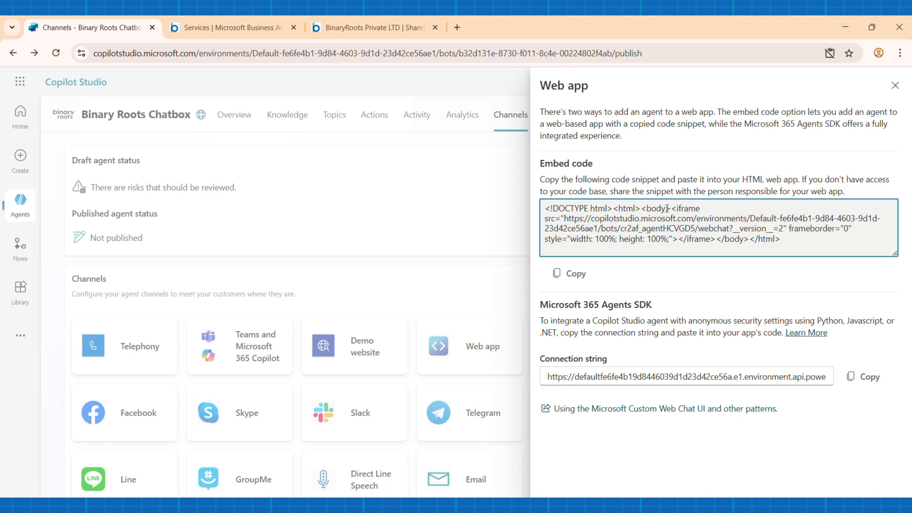
drag(674, 210, 715, 239)
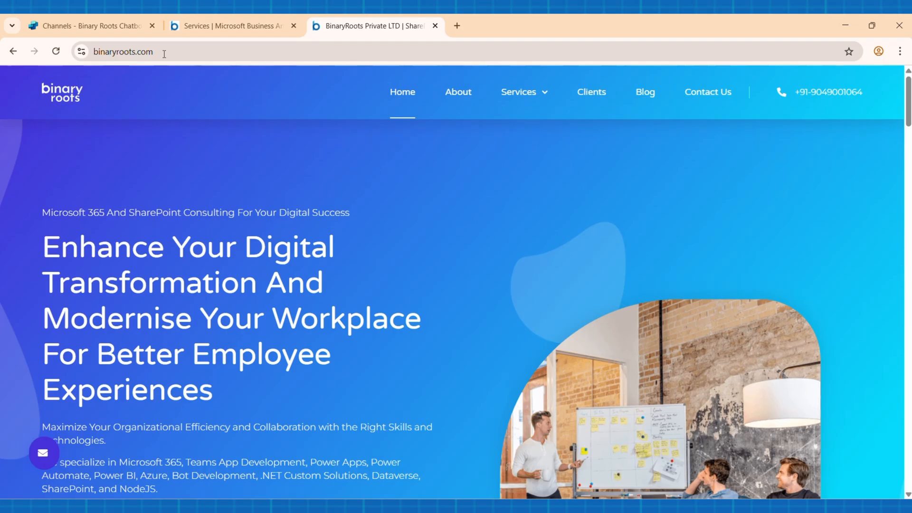
Step: Switch to the Binary Roots website, open its Contact Us page, and find the contact form
click(708, 93)
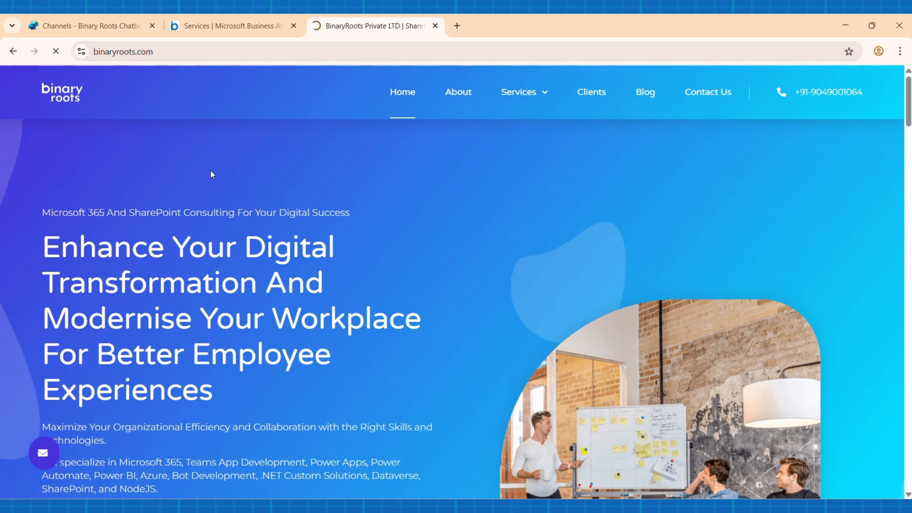
scroll(382, 355, down, 2)
scroll(381, 352, down, 5)
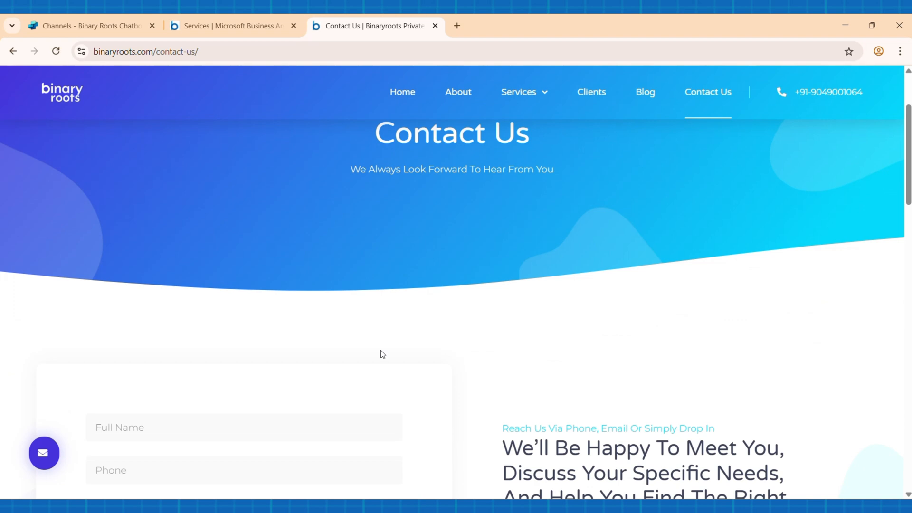
scroll(373, 263, up, 1)
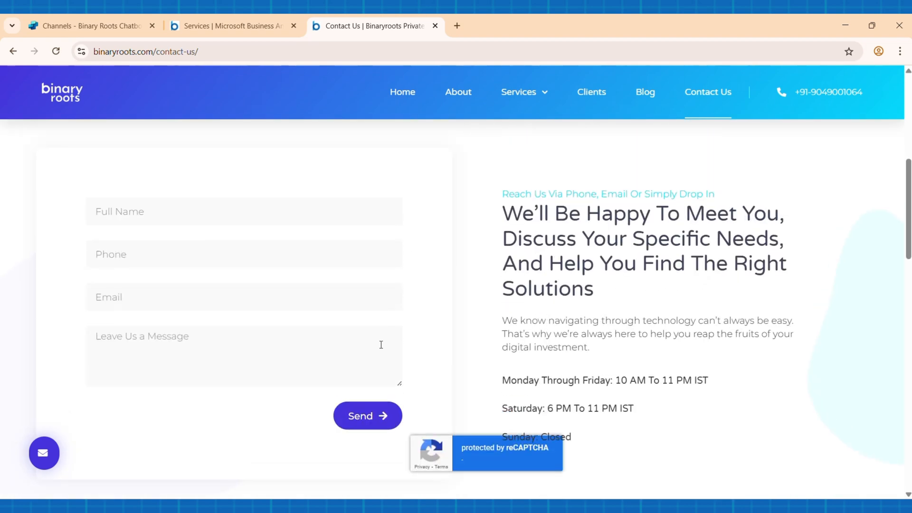
Step: Inspect the contact form's container in the developer tools and open the element's HTML for editing
right_click(358, 148)
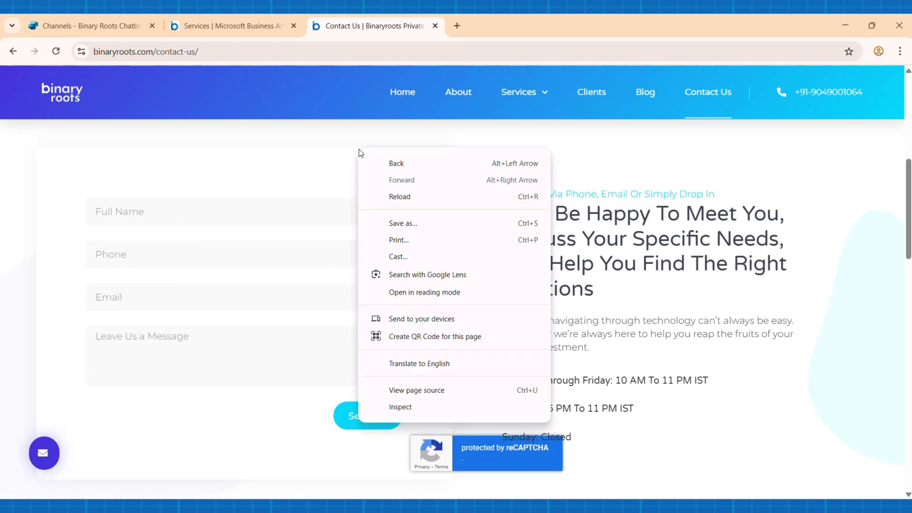
click(416, 408)
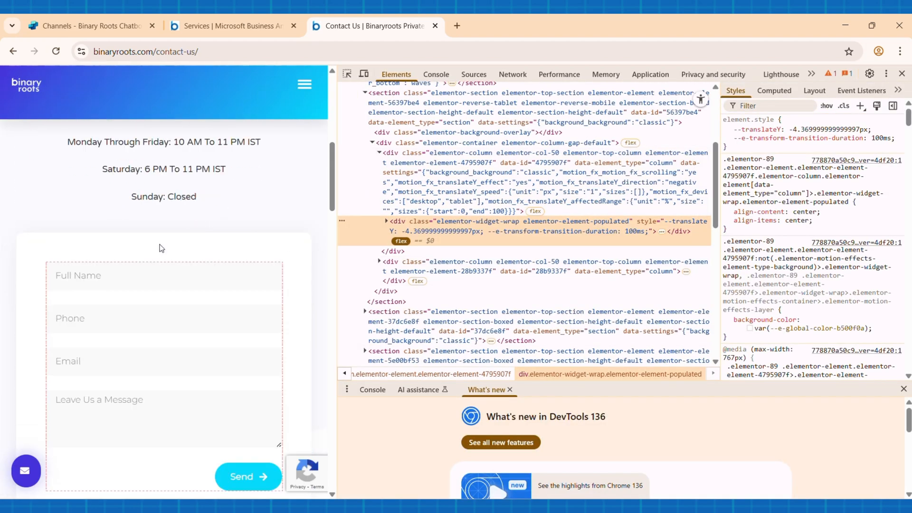
key(ctrl+shift+m)
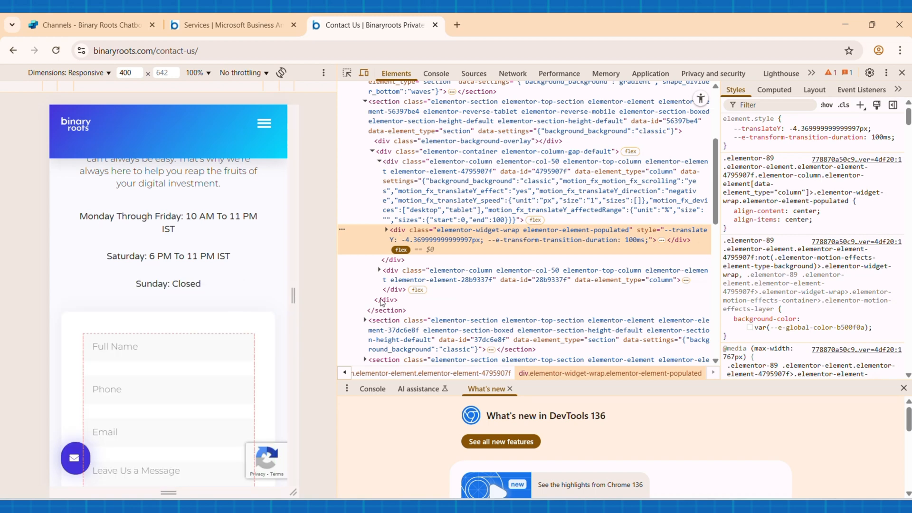
right_click(459, 239)
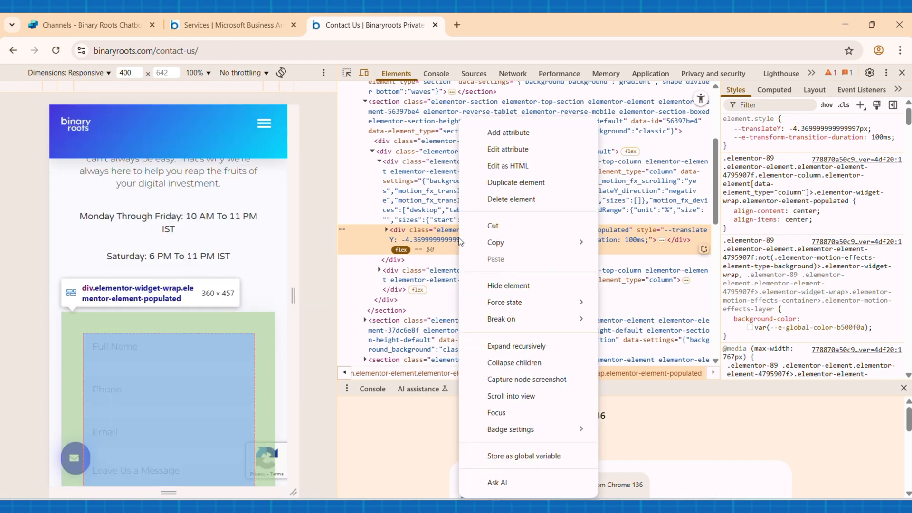
click(504, 169)
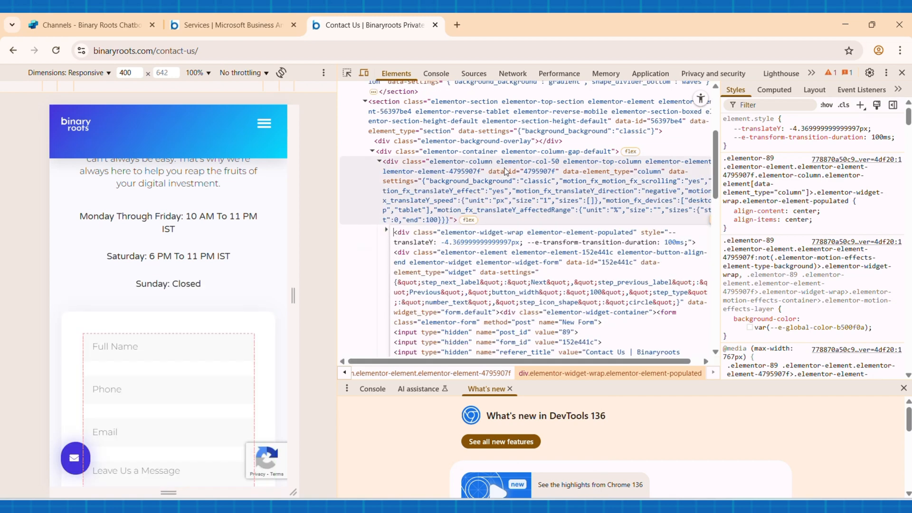
Step: Publish the agent in Copilot Studio, and replace the contact form container's HTML on the Contact Us page with the copied iframe code
click(96, 26)
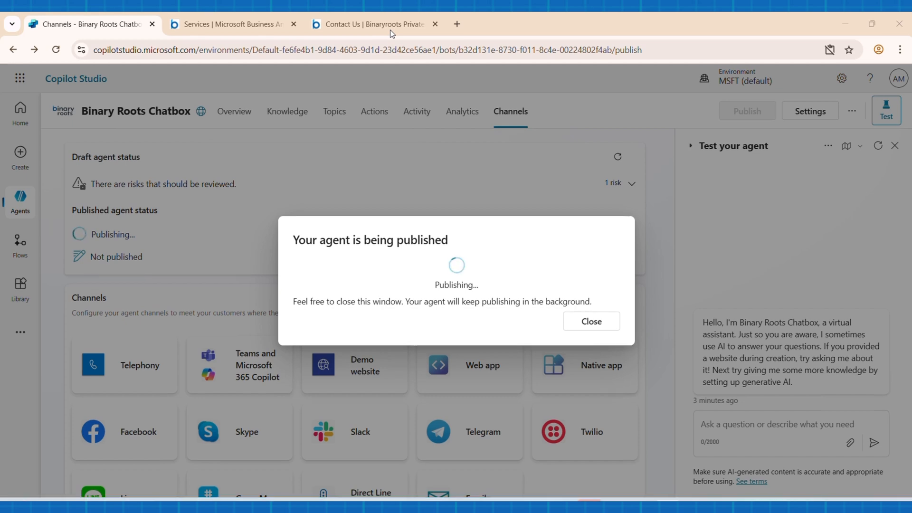
click(391, 29)
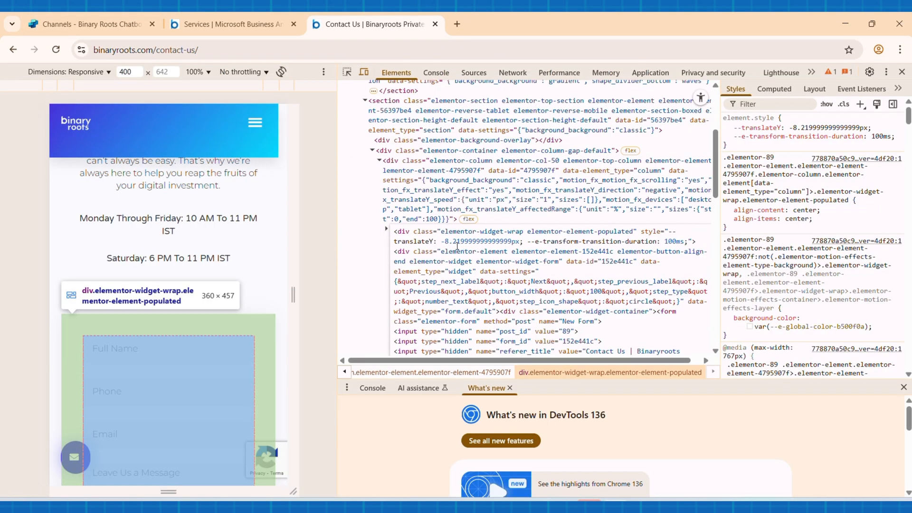
drag(391, 251, 550, 220)
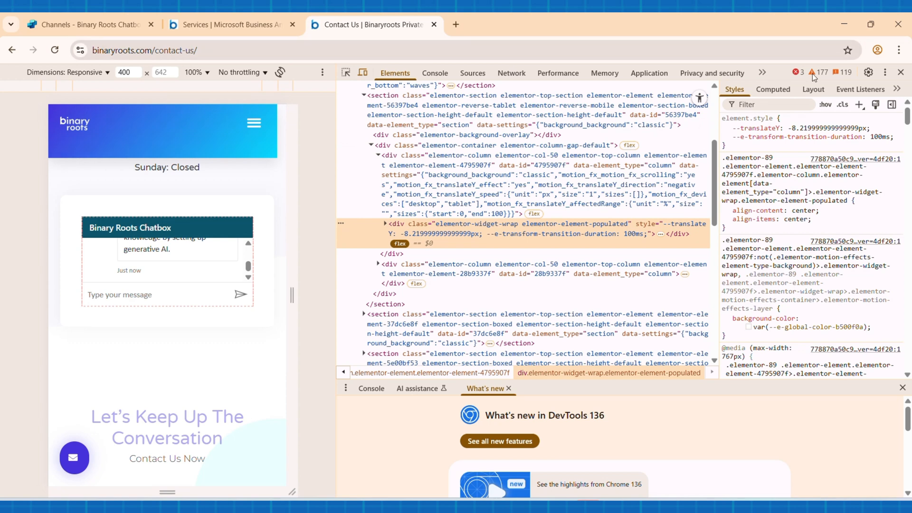
click(901, 72)
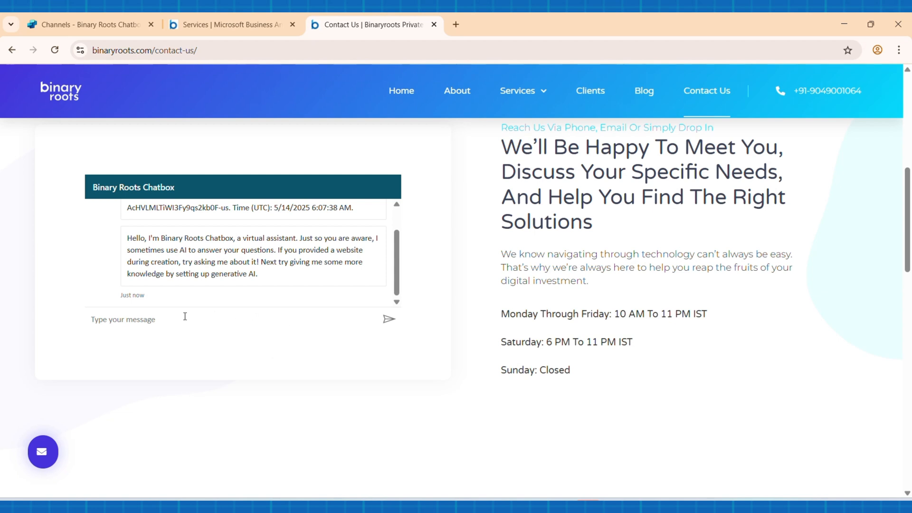
Step: Test the chatbot embedded on the Contact Us page by sending it the message "Ceo"
key(Caps_Lock)
text(C)
key(Caps_Lock)
text(eo)
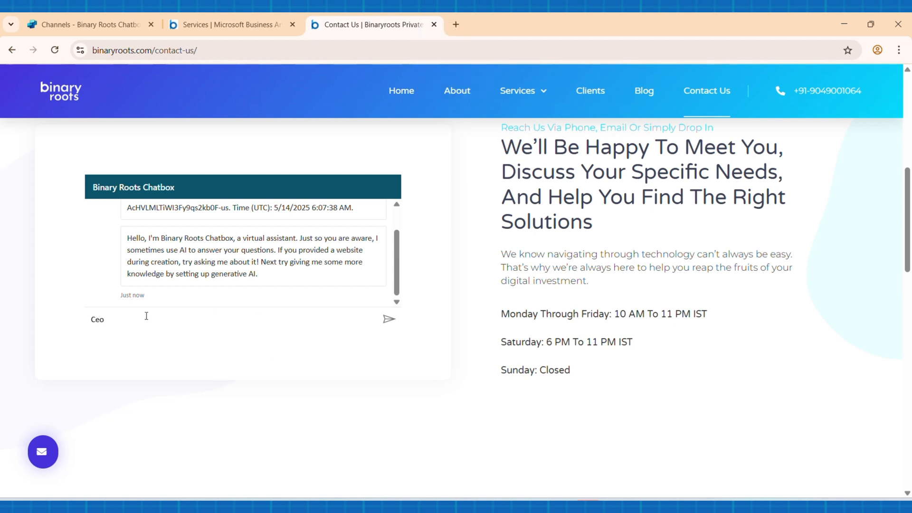
key(Return)
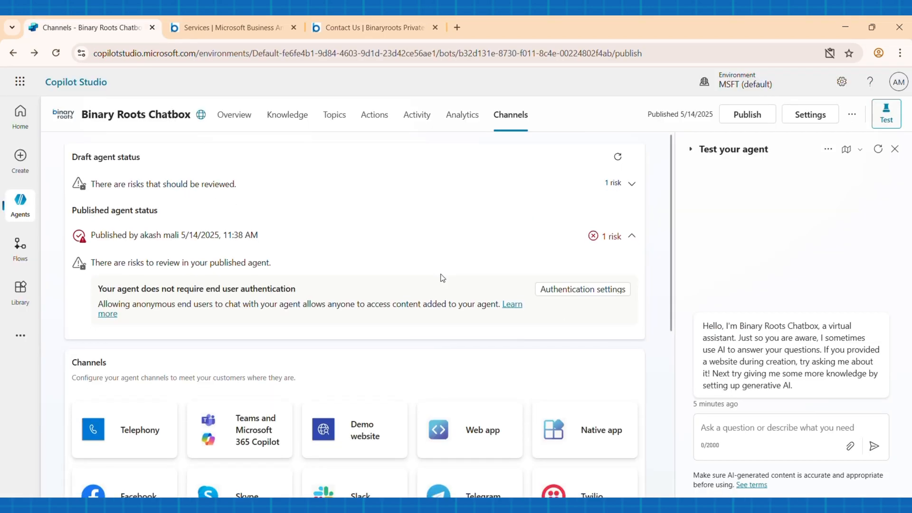
scroll(414, 270, down, 5)
scroll(414, 270, up, 5)
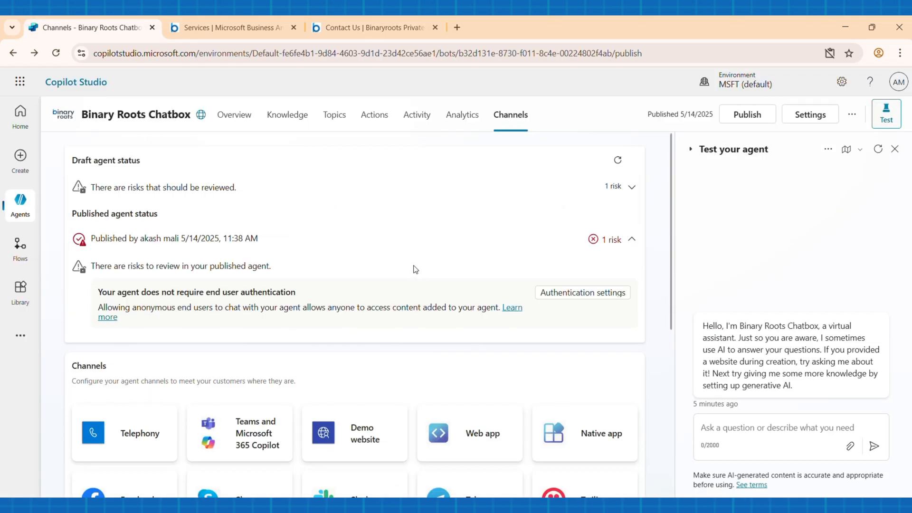